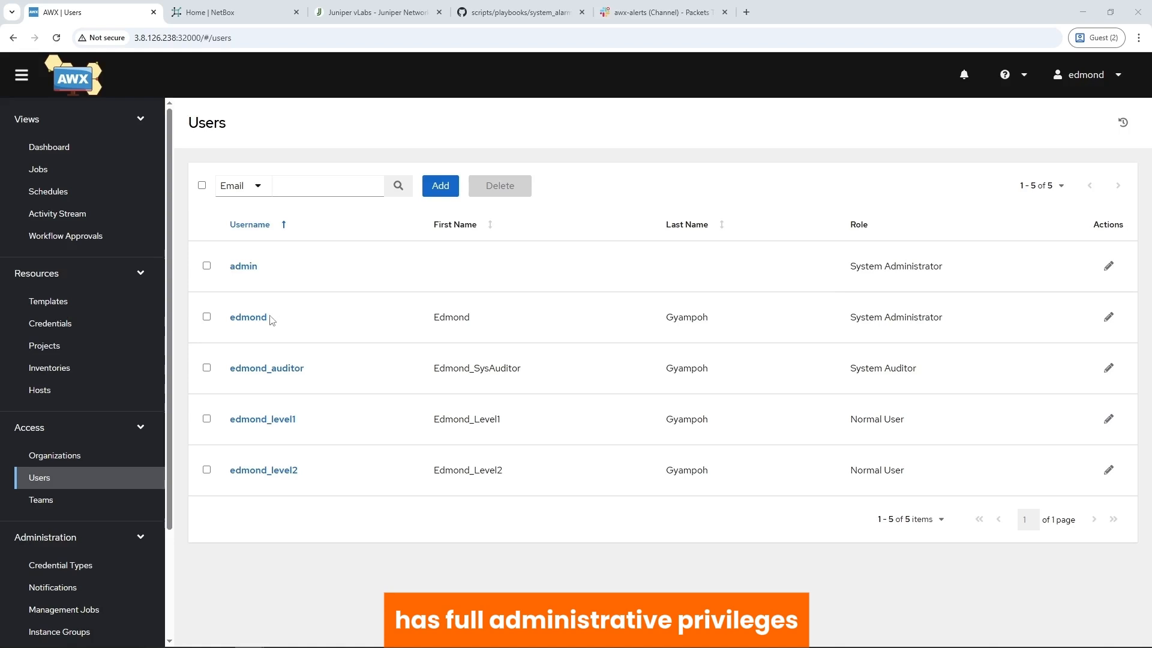
Step: Review the system administrator's access to templates, credentials, projects and inventories, including the blank form for a new job template
{"action": "left_click", "coordinate": [67, 303]}
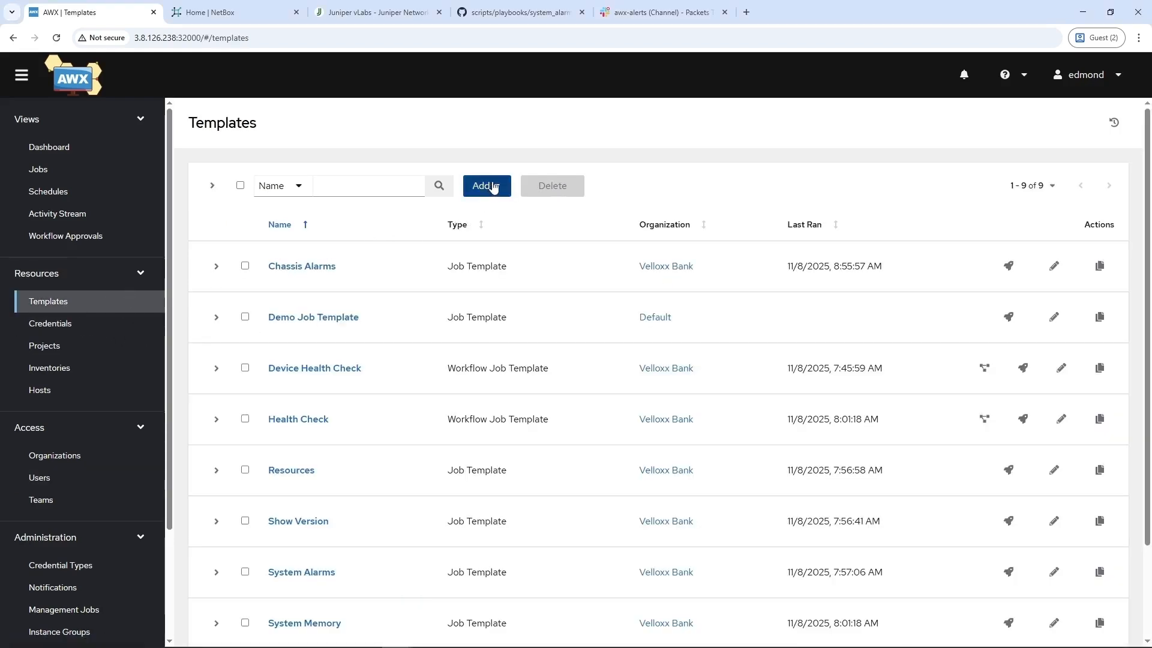
{"action": "left_click", "coordinate": [480, 185]}
{"action": "left_click", "coordinate": [462, 222]}
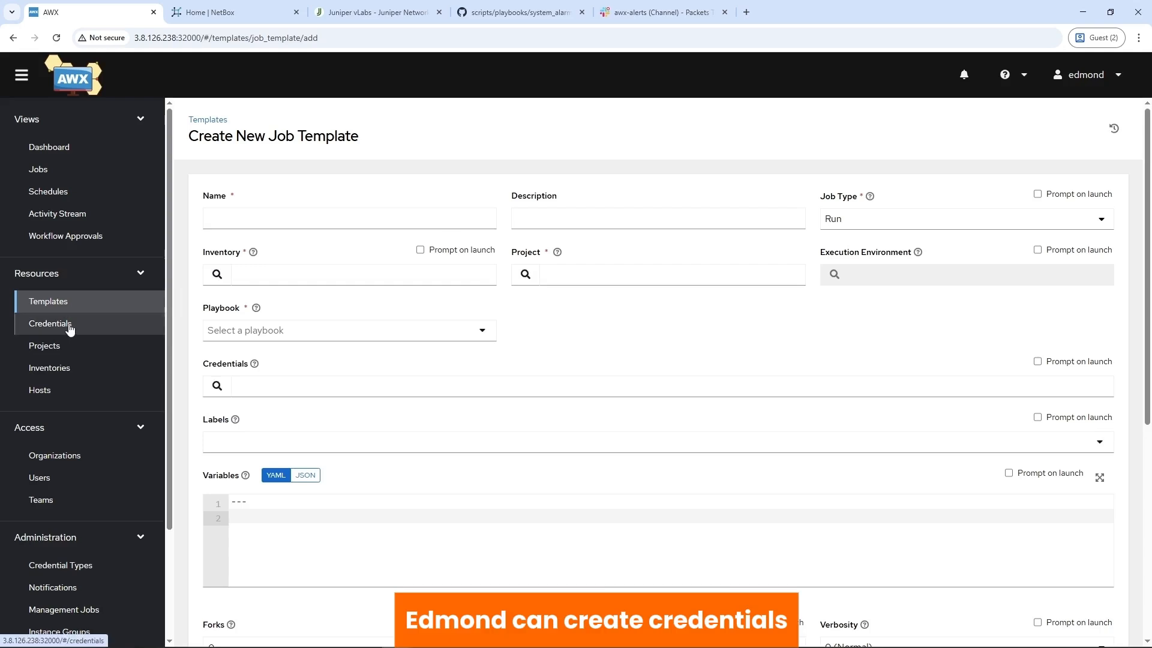
{"action": "left_click", "coordinate": [69, 326]}
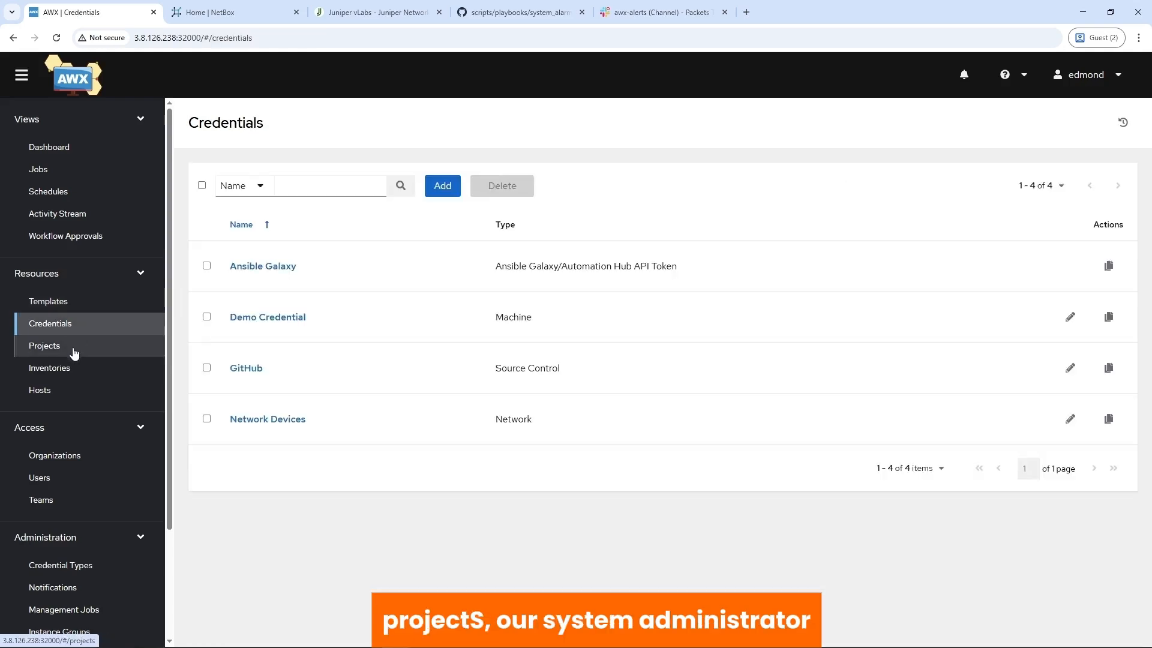
{"action": "left_click", "coordinate": [76, 352]}
{"action": "left_click", "coordinate": [70, 372]}
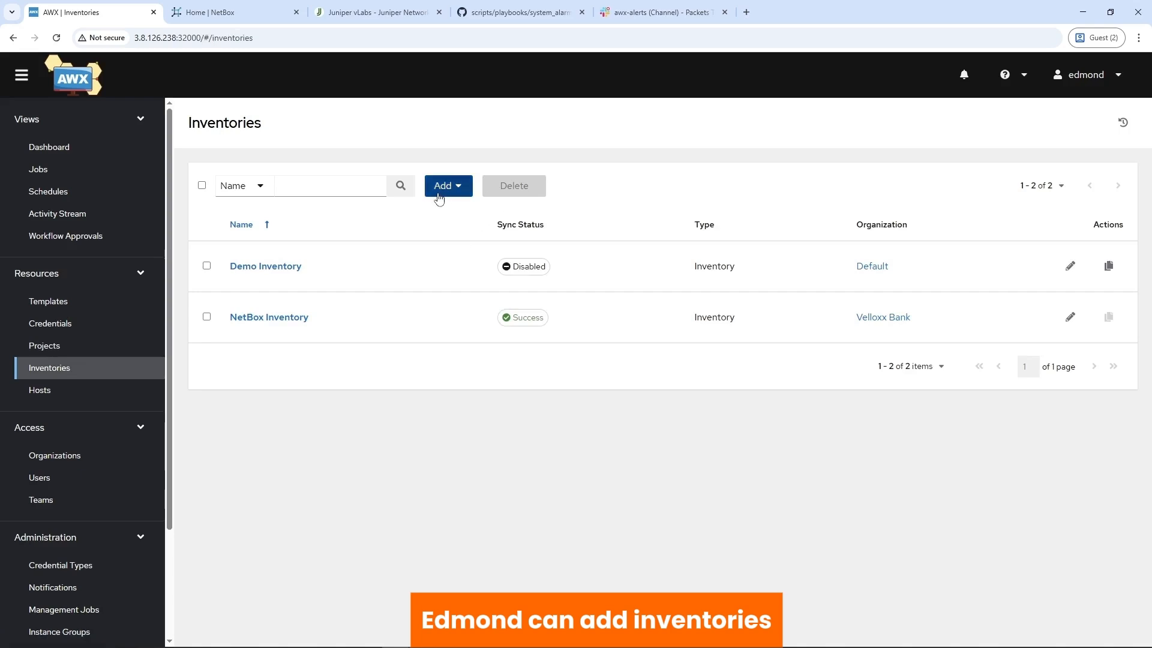
Step: Check the user deletion option in the user list by selecting the system auditor account, and clear the selection
{"action": "left_click", "coordinate": [84, 478]}
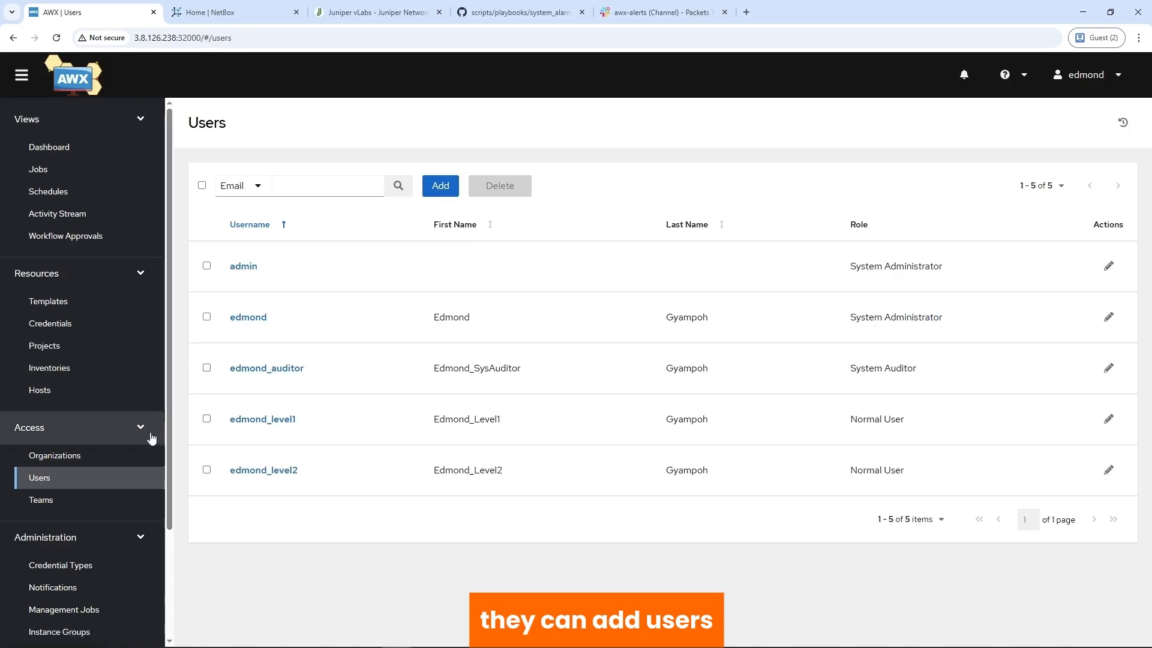
{"action": "left_click", "coordinate": [205, 370]}
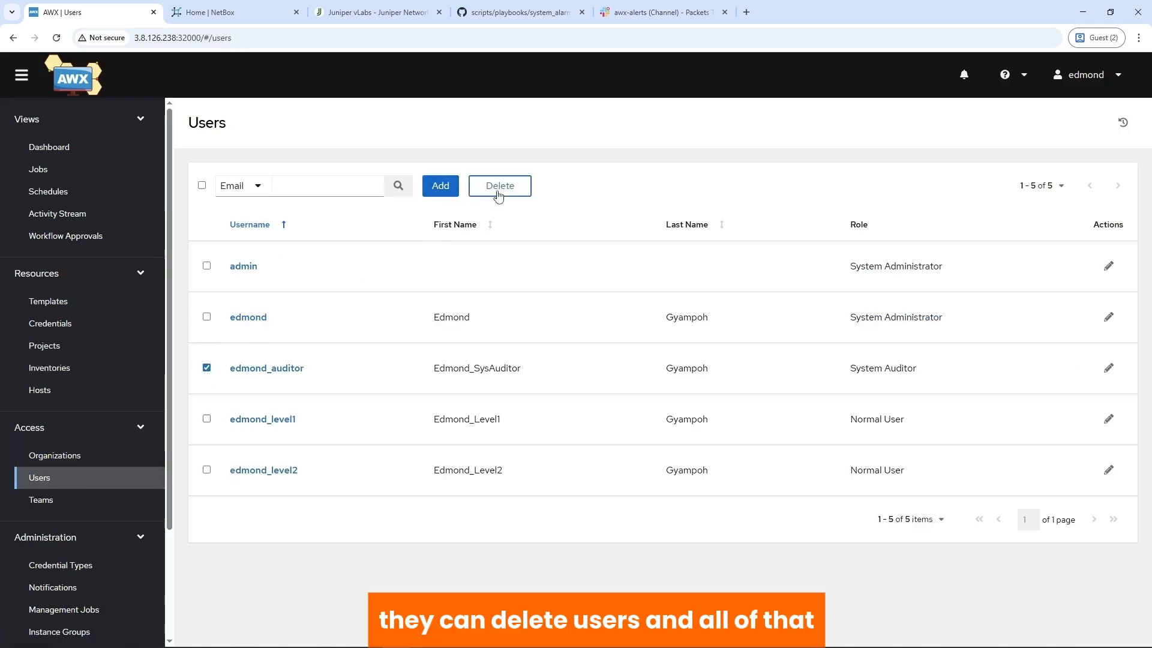
{"action": "left_click", "coordinate": [207, 368]}
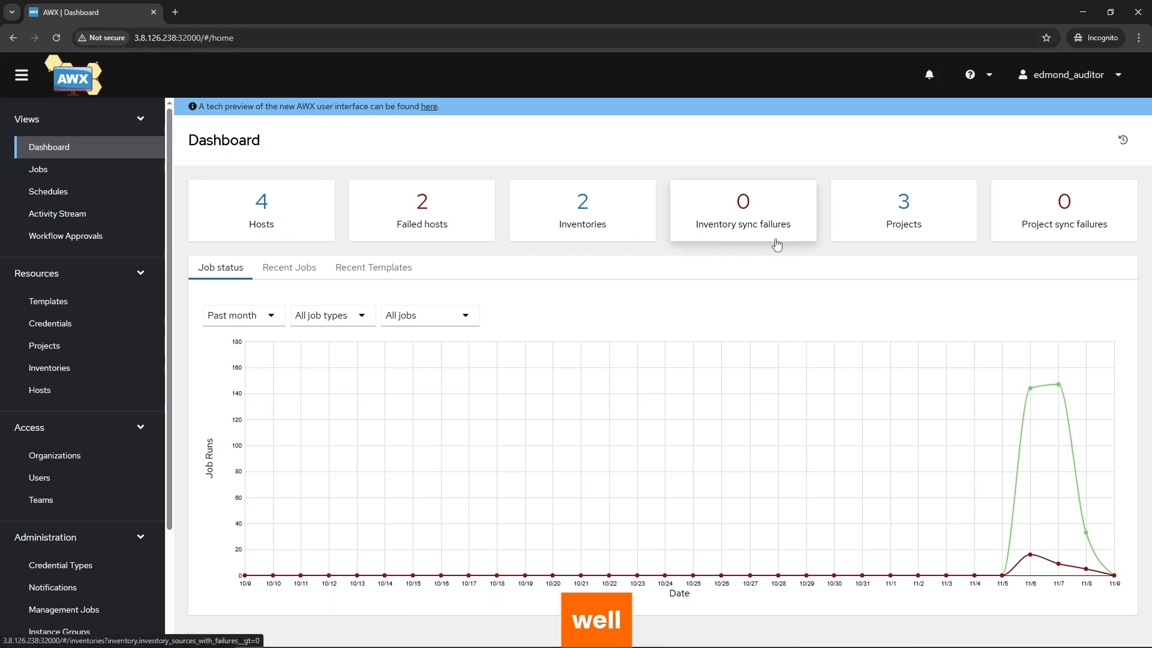
Step: In the system auditor's session, inspect the templates with Chassis Alarms selected, plus the credentials, projects and users
{"action": "left_click", "coordinate": [66, 306]}
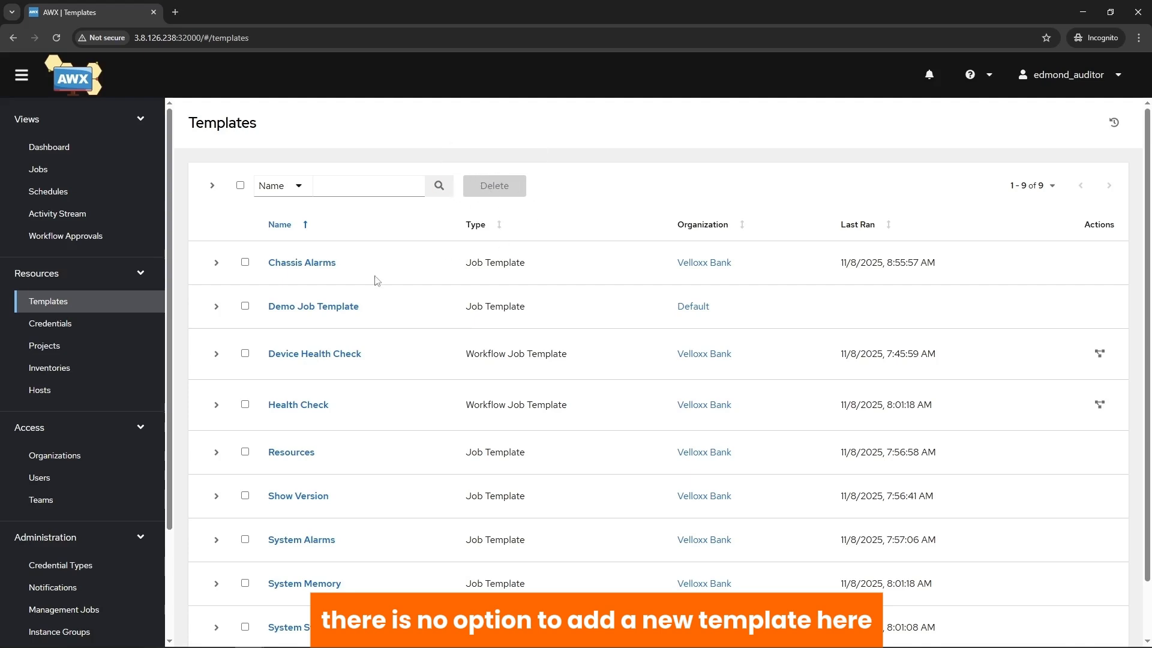
{"action": "left_click", "coordinate": [245, 263]}
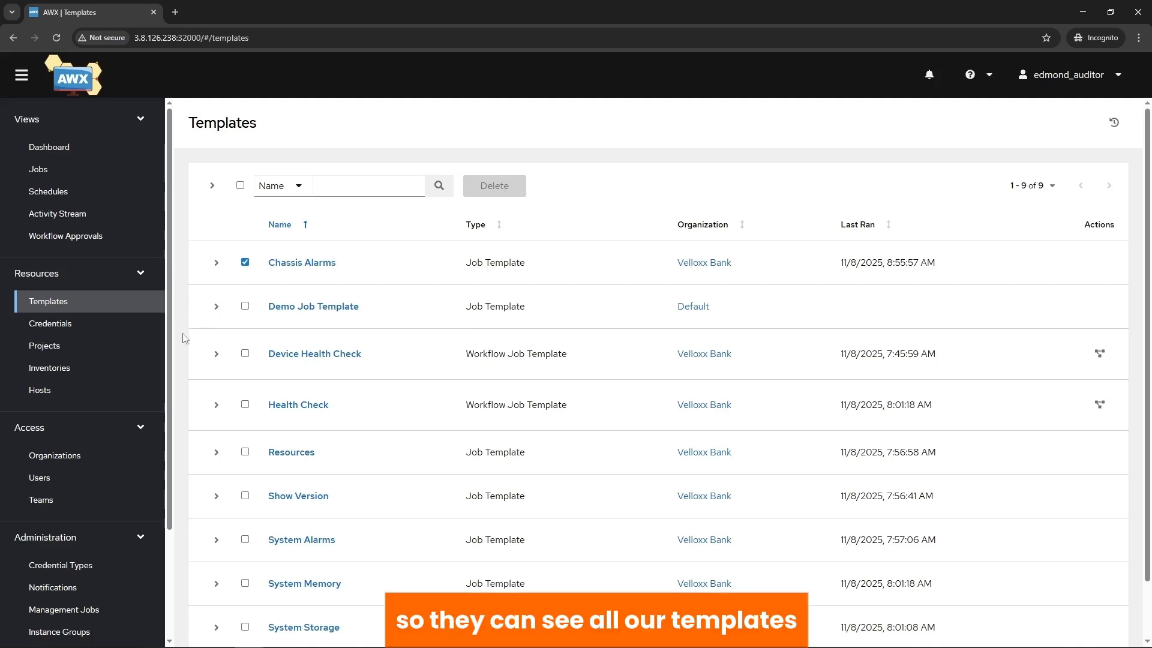
{"action": "left_click", "coordinate": [71, 326]}
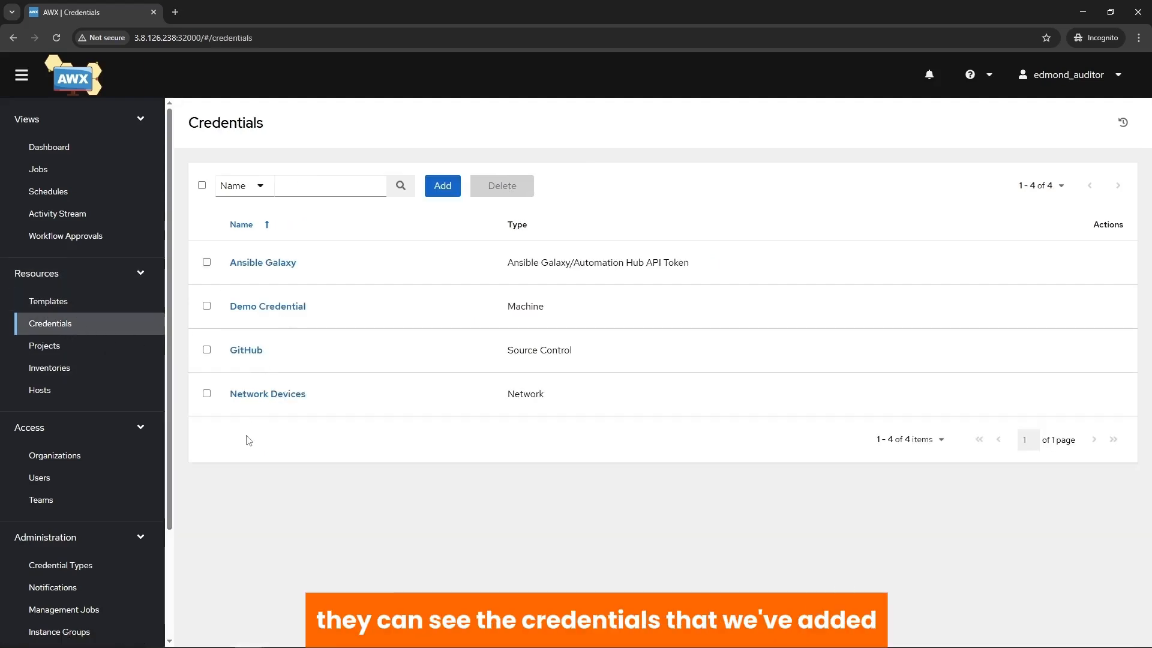
{"action": "left_click", "coordinate": [73, 350]}
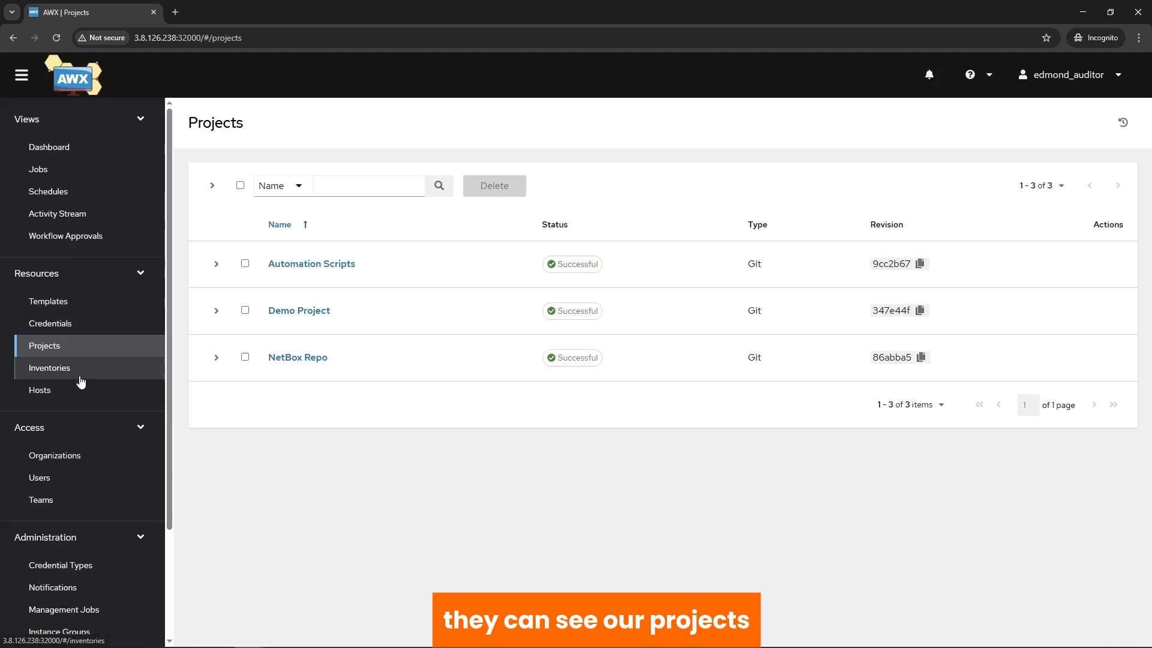
{"action": "left_click", "coordinate": [51, 485]}
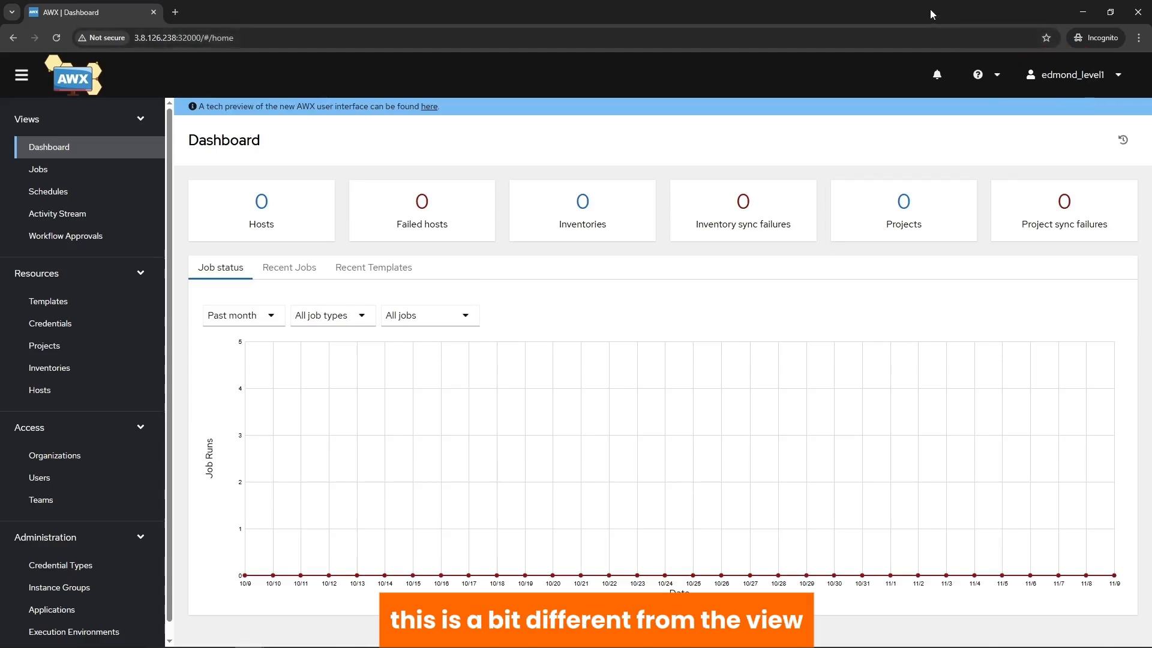
Step: Shrink the level 1 user's window over the administrator's window and compare the dashboards of both accounts
{"action": "left_click_drag", "start_coordinate": [930, 9], "coordinate": [891, 178]}
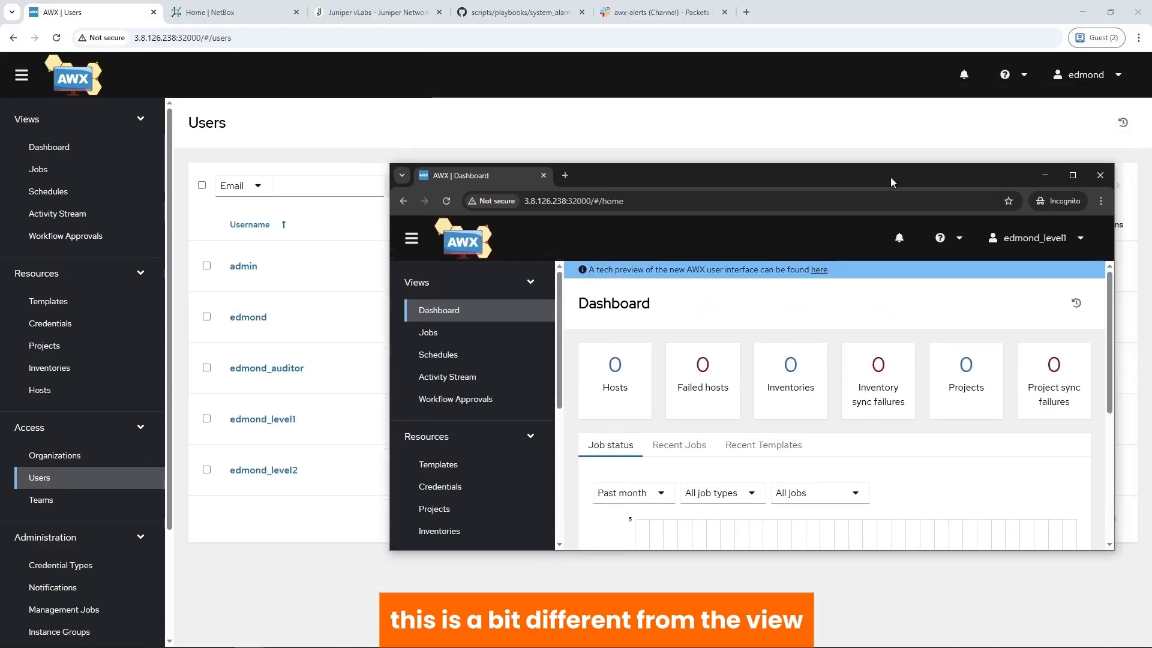
{"action": "left_click", "coordinate": [60, 147]}
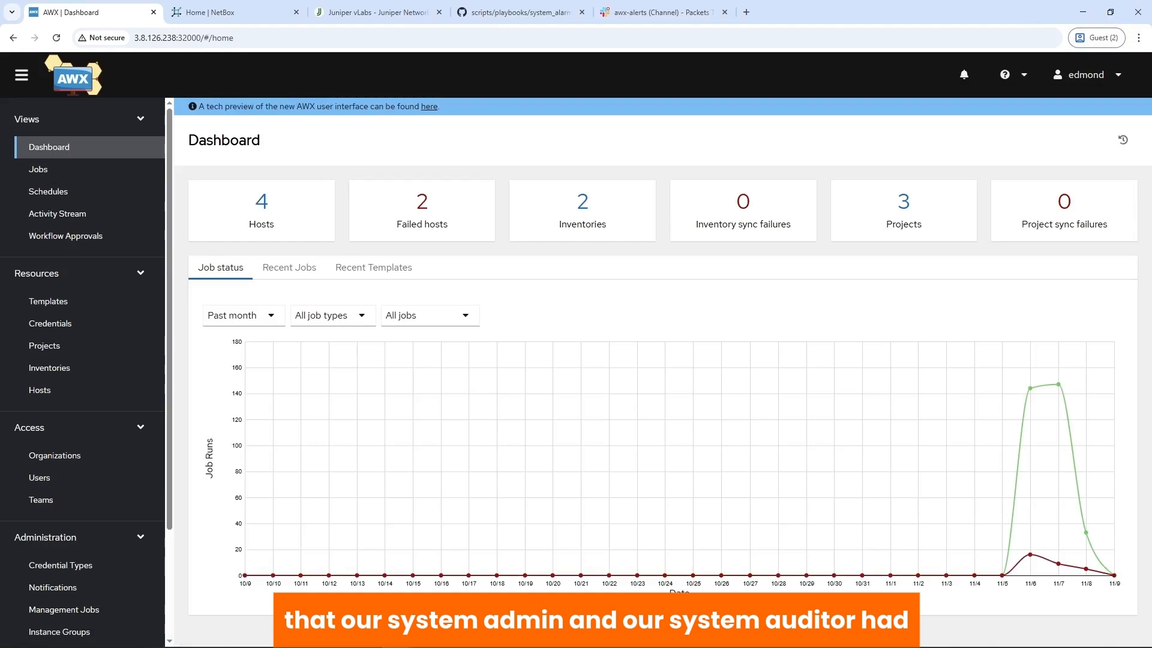
{"action": "key", "text": "alt+Tab"}
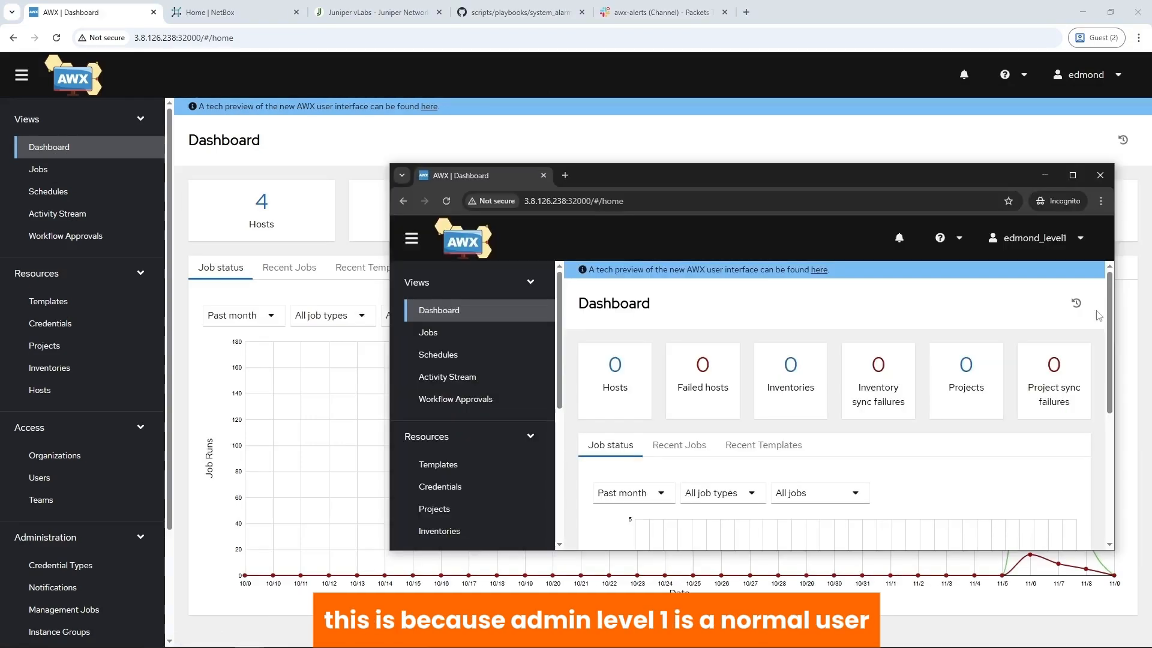
{"action": "left_click_drag", "start_coordinate": [804, 173], "coordinate": [798, 136]}
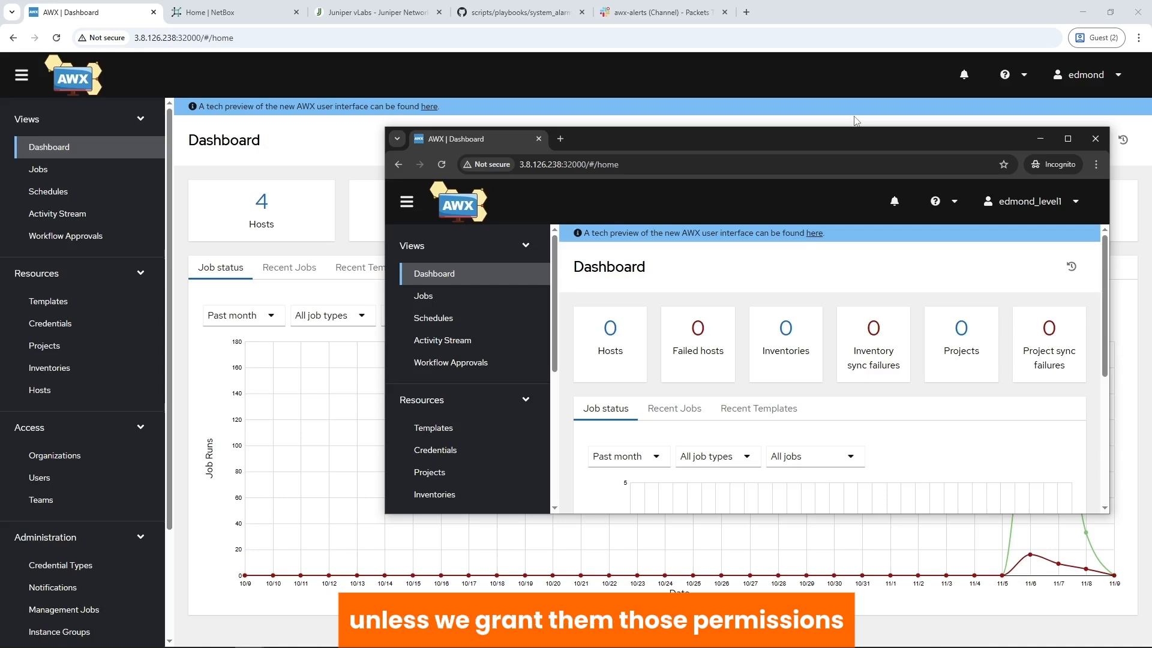
Step: Check which templates, credentials, projects and inventories the level 1 user can access, and return to the templates
{"action": "left_click", "coordinate": [434, 431]}
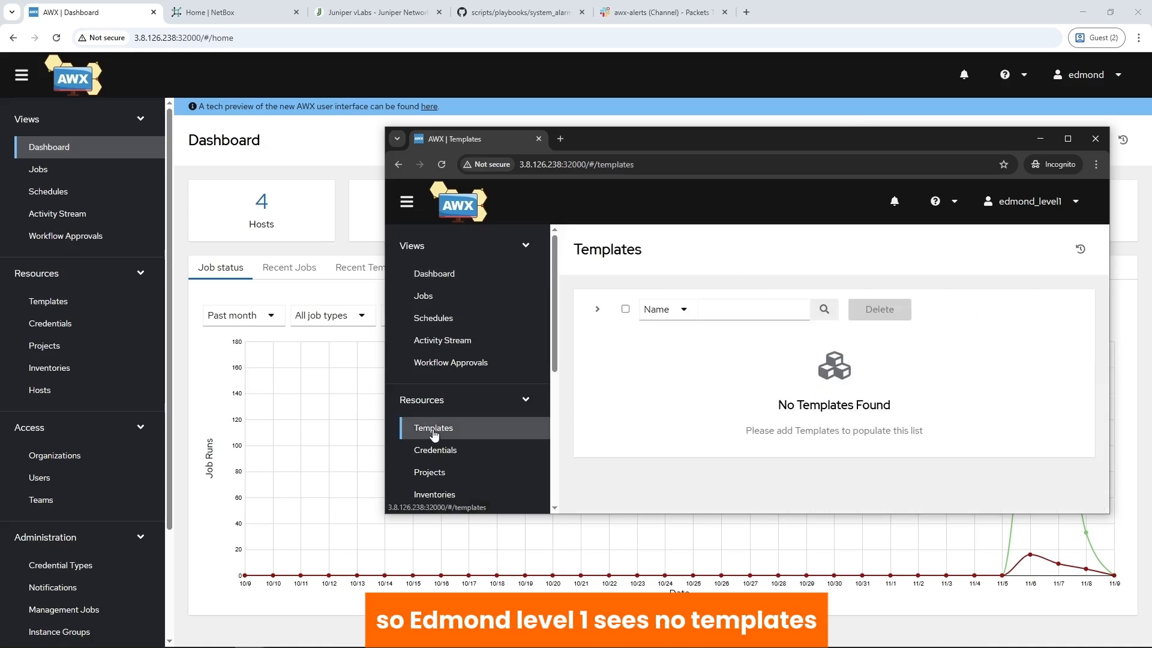
{"action": "left_click", "coordinate": [437, 452]}
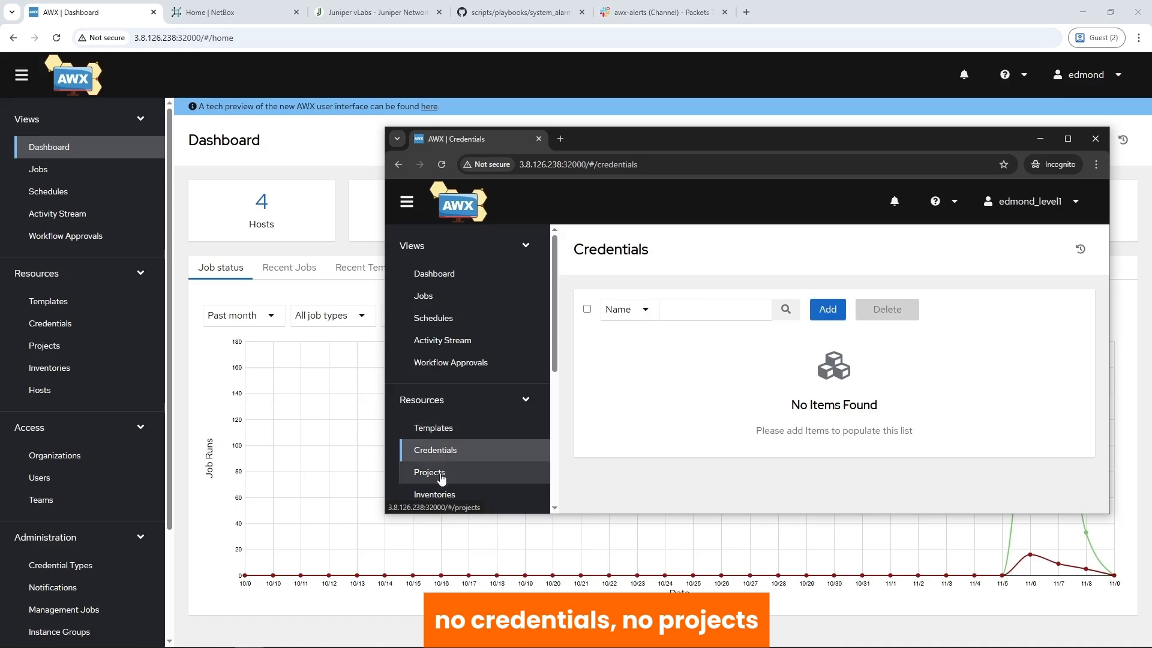
{"action": "left_click", "coordinate": [442, 479]}
{"action": "left_click", "coordinate": [451, 498]}
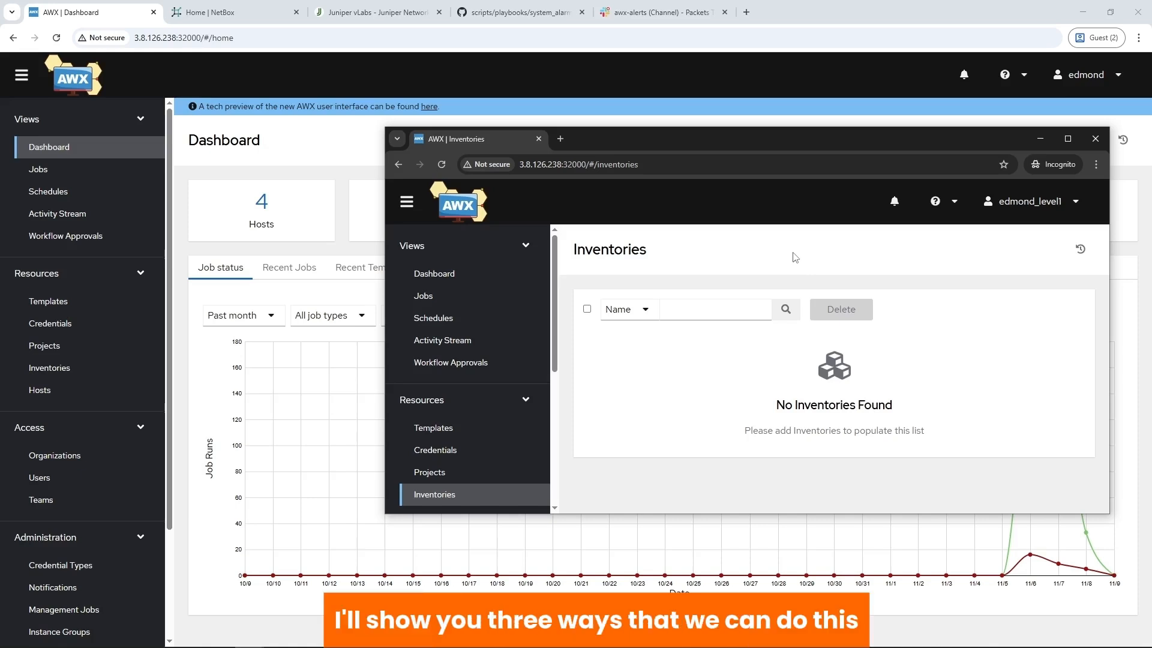
{"action": "left_click", "coordinate": [451, 435]}
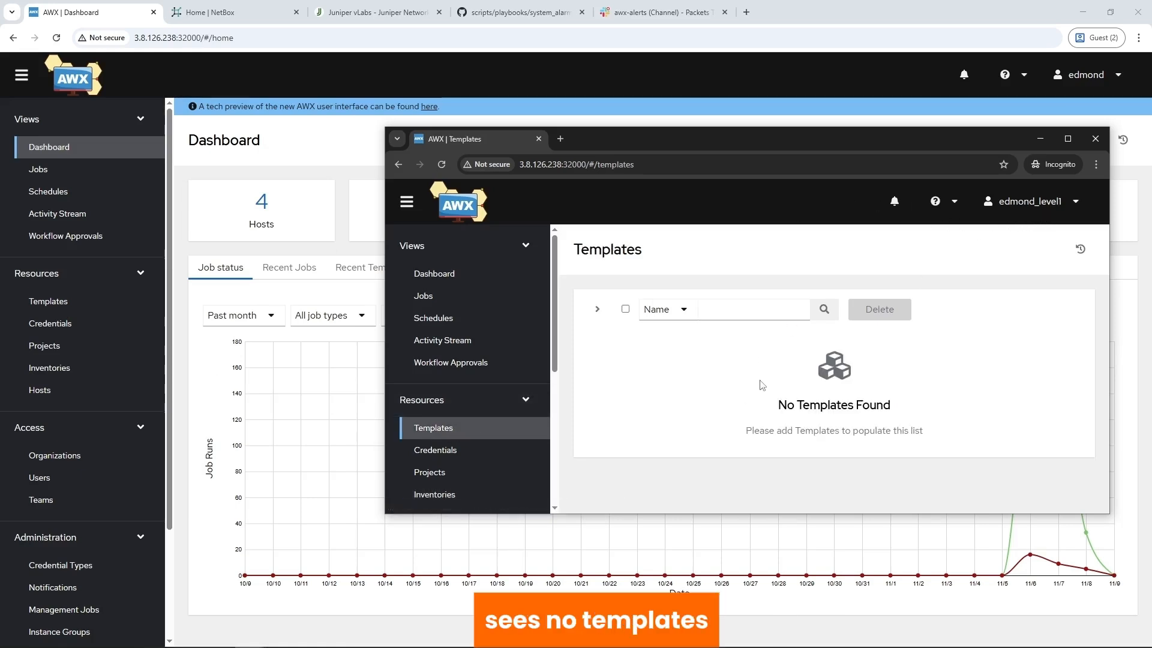
Step: As administrator, start adding a user role to the Chassis Alarms template's access and choose the level 1 user as recipient
{"action": "left_click", "coordinate": [49, 301]}
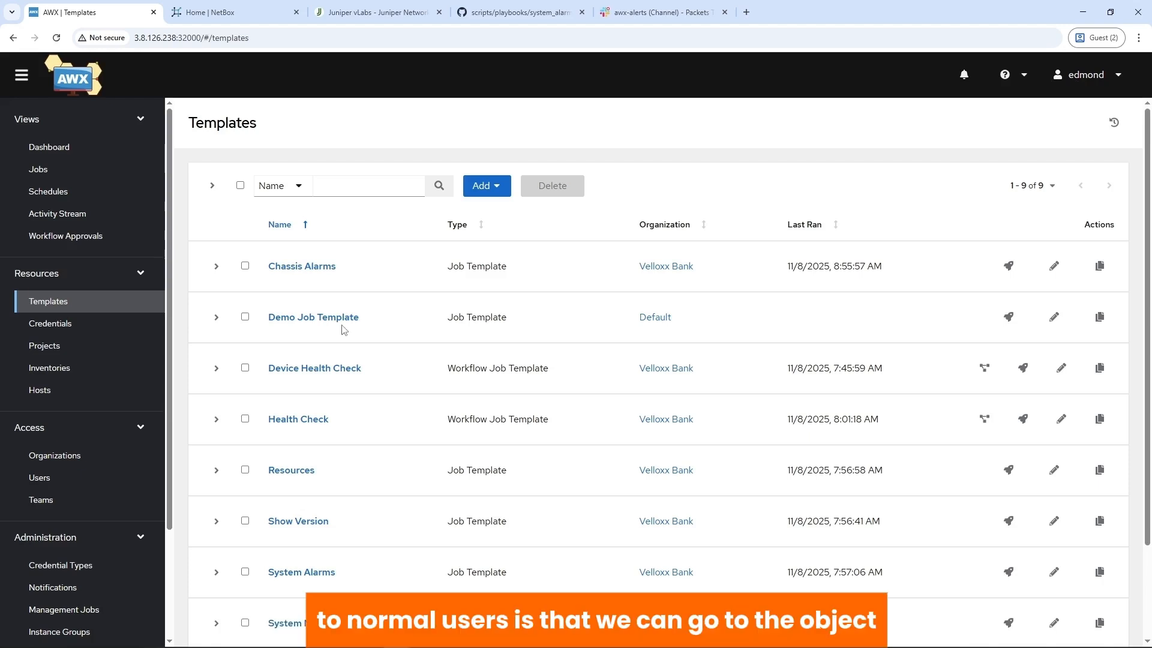
{"action": "left_click", "coordinate": [300, 268]}
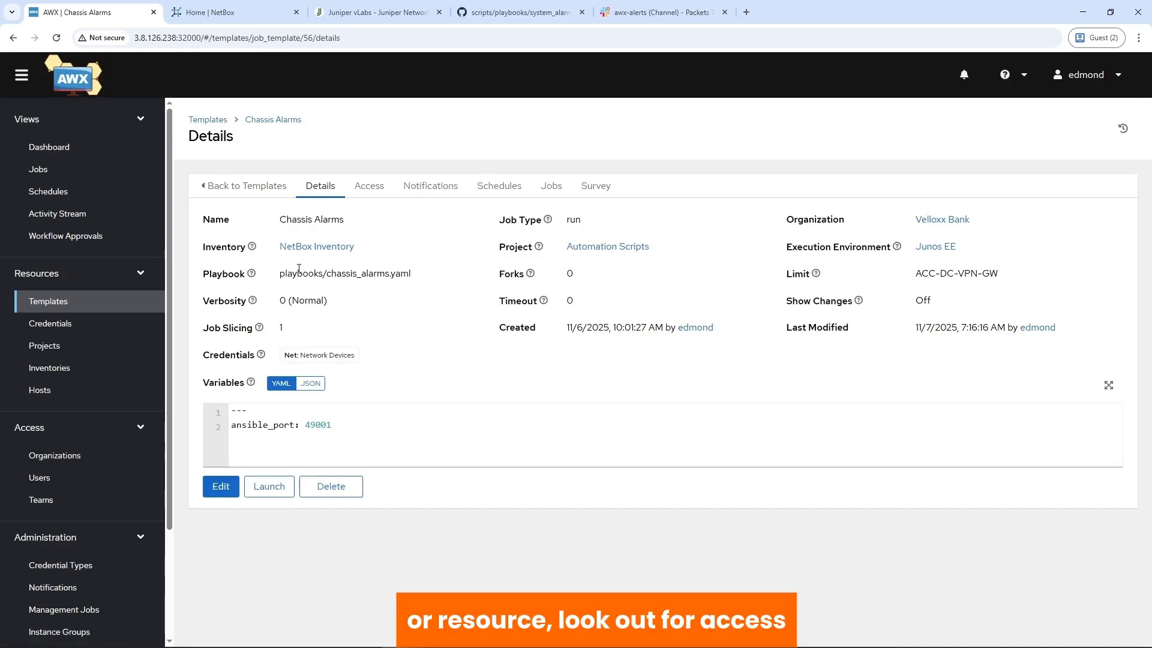
{"action": "left_click", "coordinate": [369, 191]}
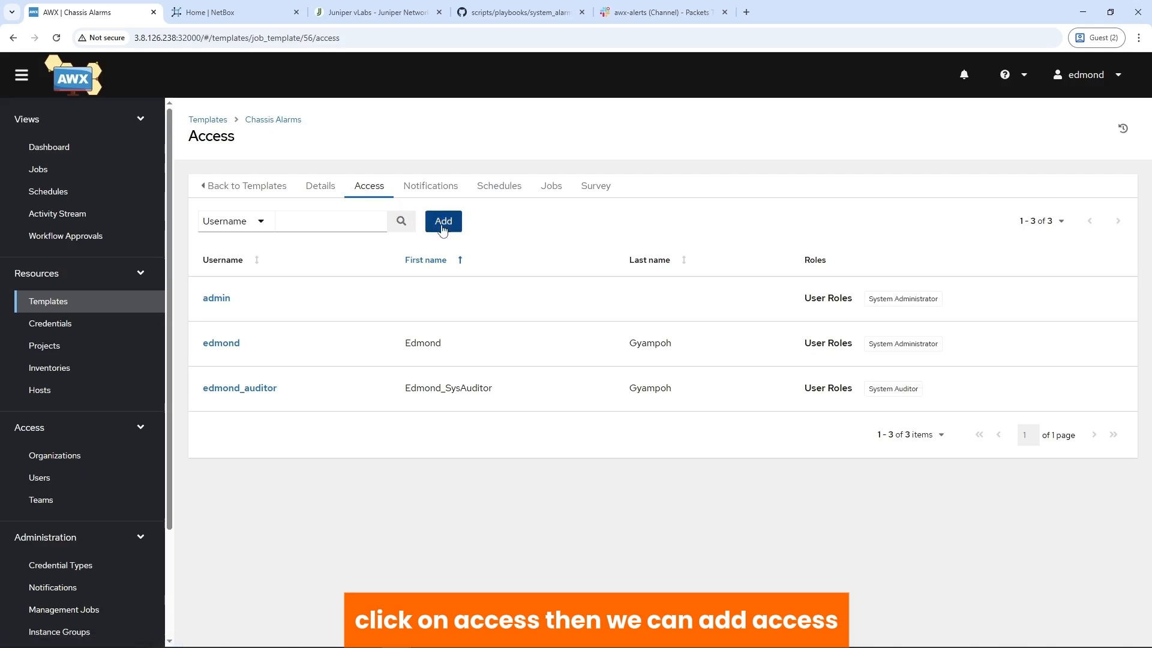
{"action": "left_click", "coordinate": [443, 222]}
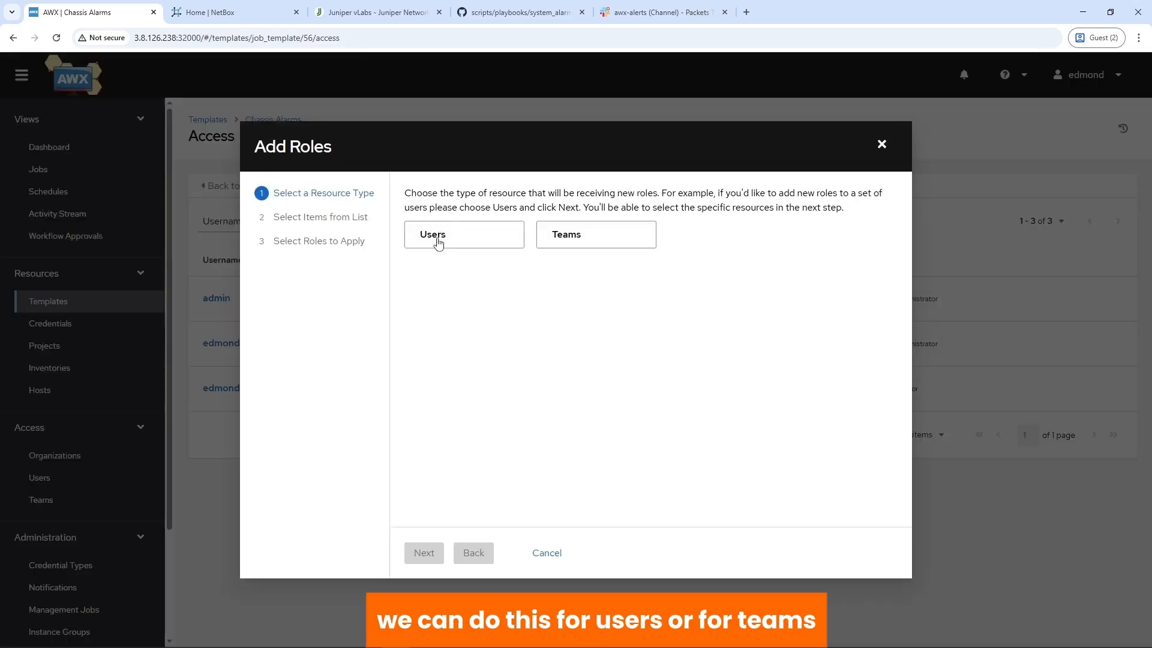
{"action": "left_click", "coordinate": [439, 239]}
{"action": "left_click", "coordinate": [433, 552]}
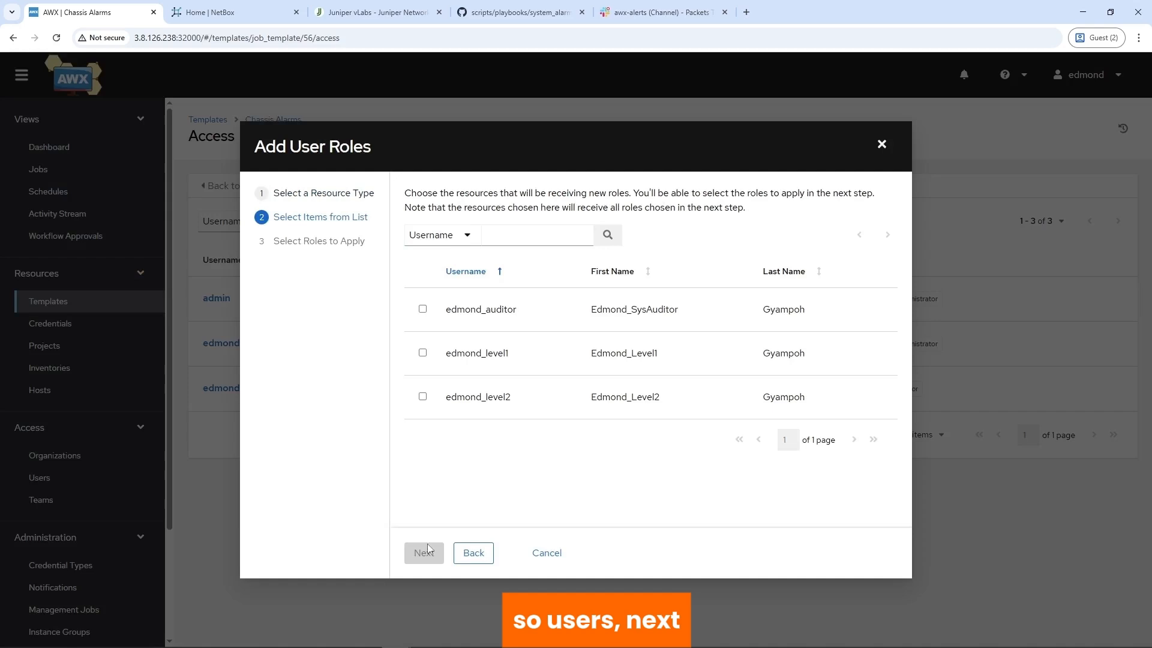
{"action": "left_click", "coordinate": [423, 353]}
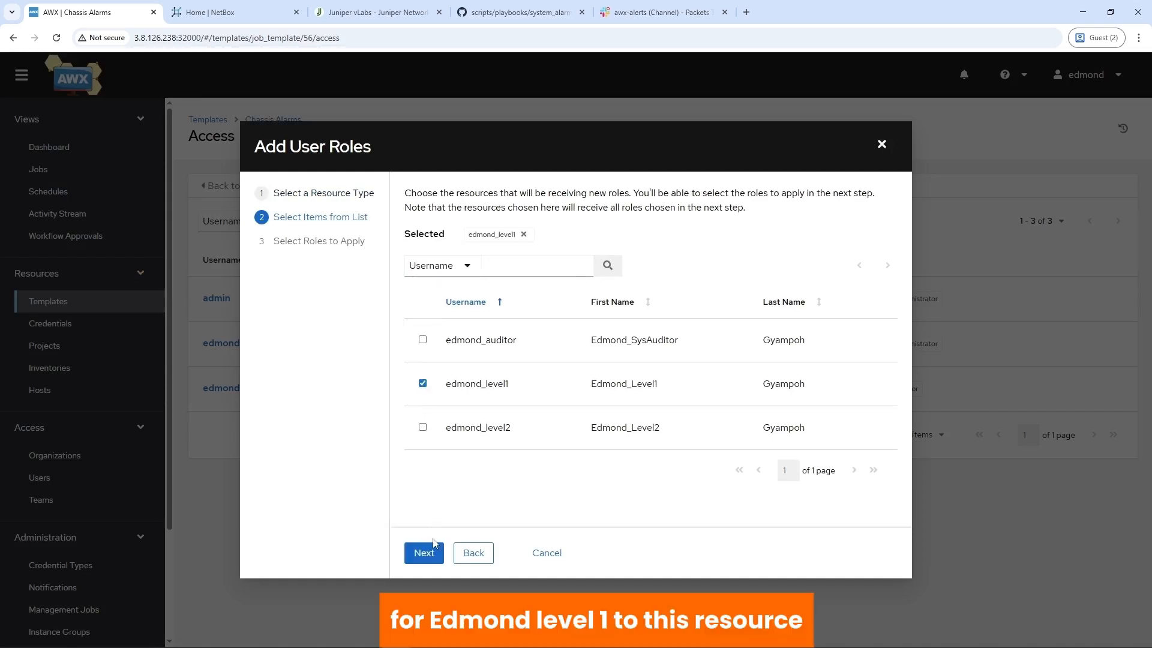
{"action": "left_click", "coordinate": [435, 550]}
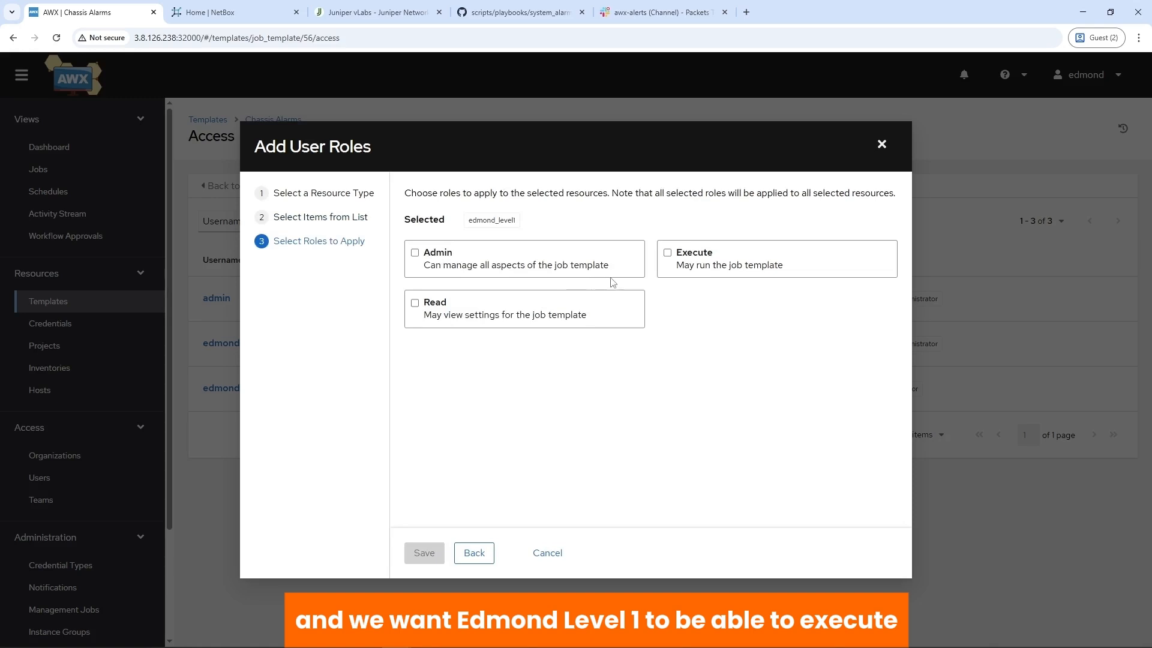
Step: Apply only the Read role on the job template to the selected user and save it
{"action": "left_click", "coordinate": [667, 253]}
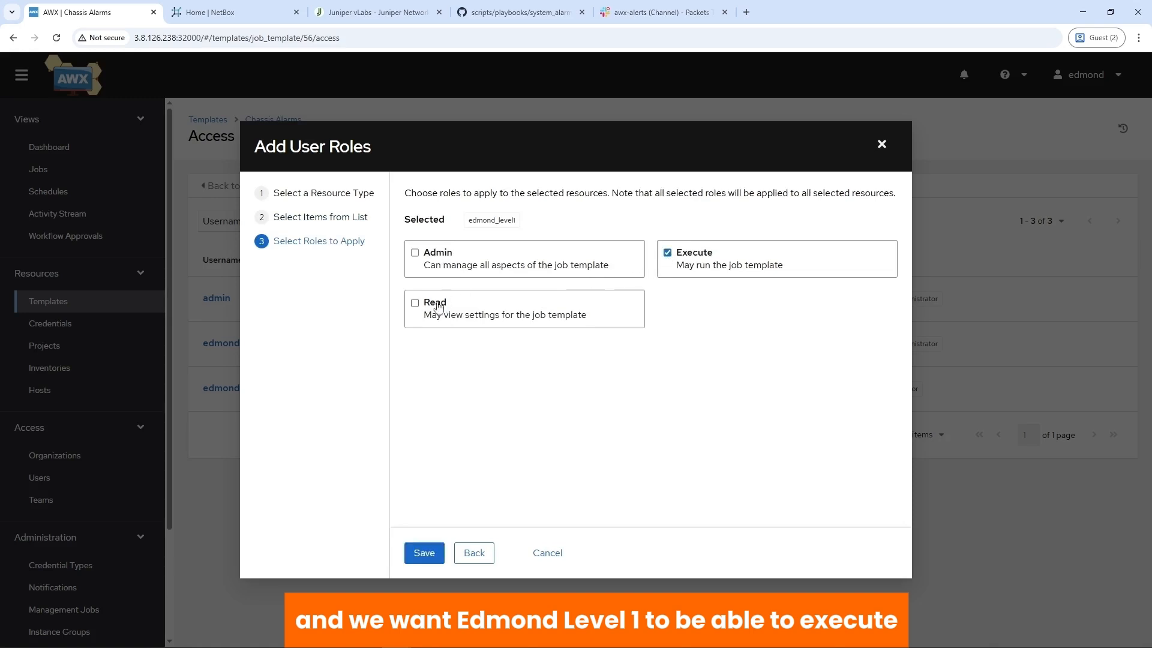
{"action": "left_click", "coordinate": [415, 303]}
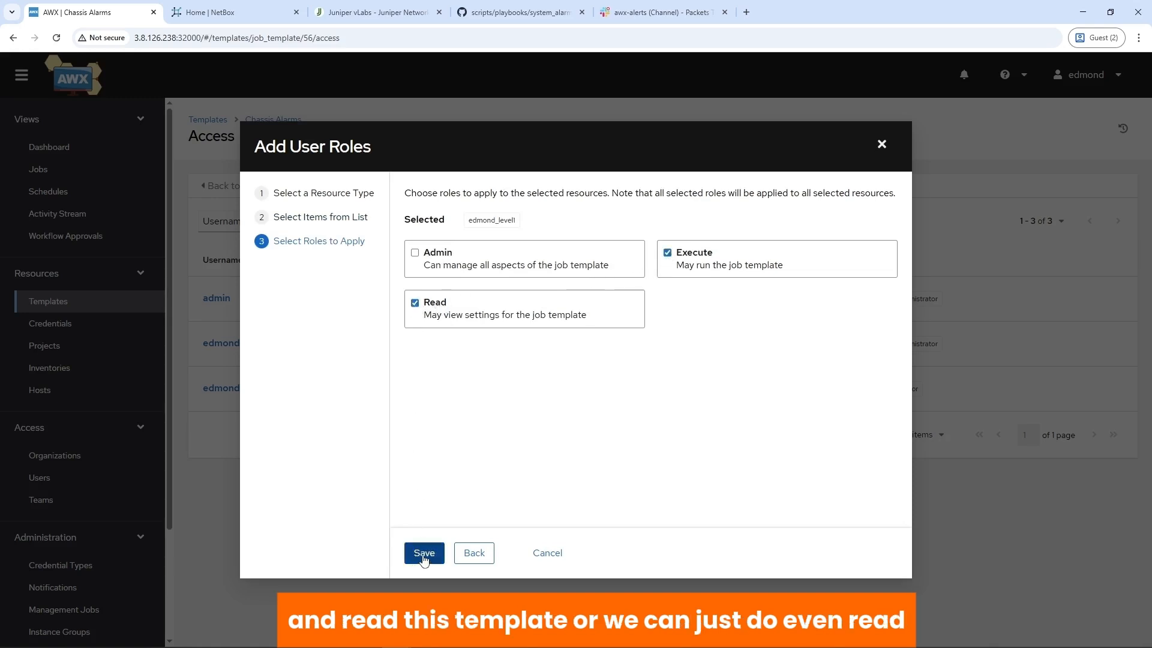
{"action": "left_click", "coordinate": [668, 253]}
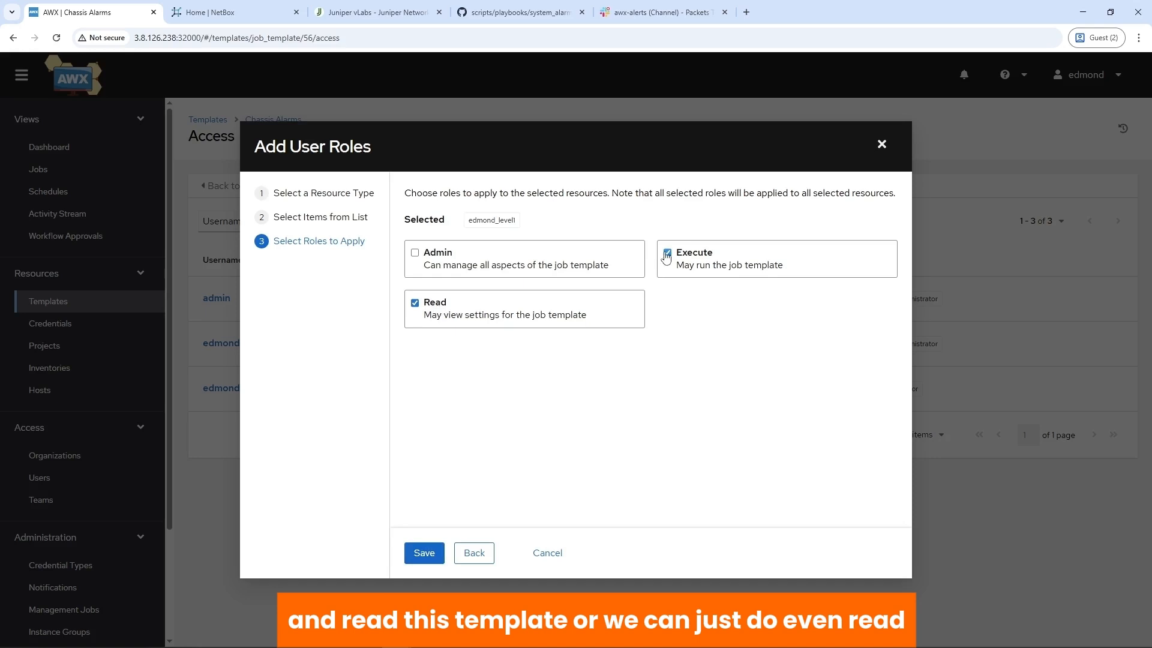
{"action": "left_click", "coordinate": [424, 553]}
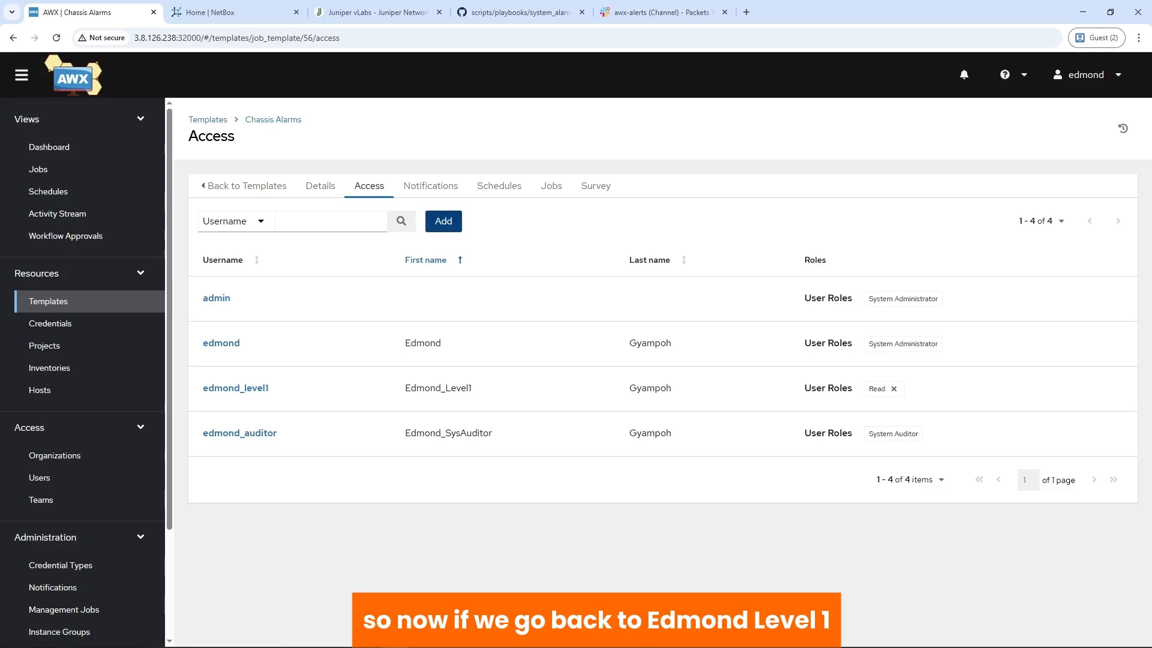
Step: In the level 1 user's session, open the Chassis Alarms template and inspect its details, access, schedules and jobs
{"action": "key", "text": "alt+Tab"}
{"action": "left_click", "coordinate": [434, 428]}
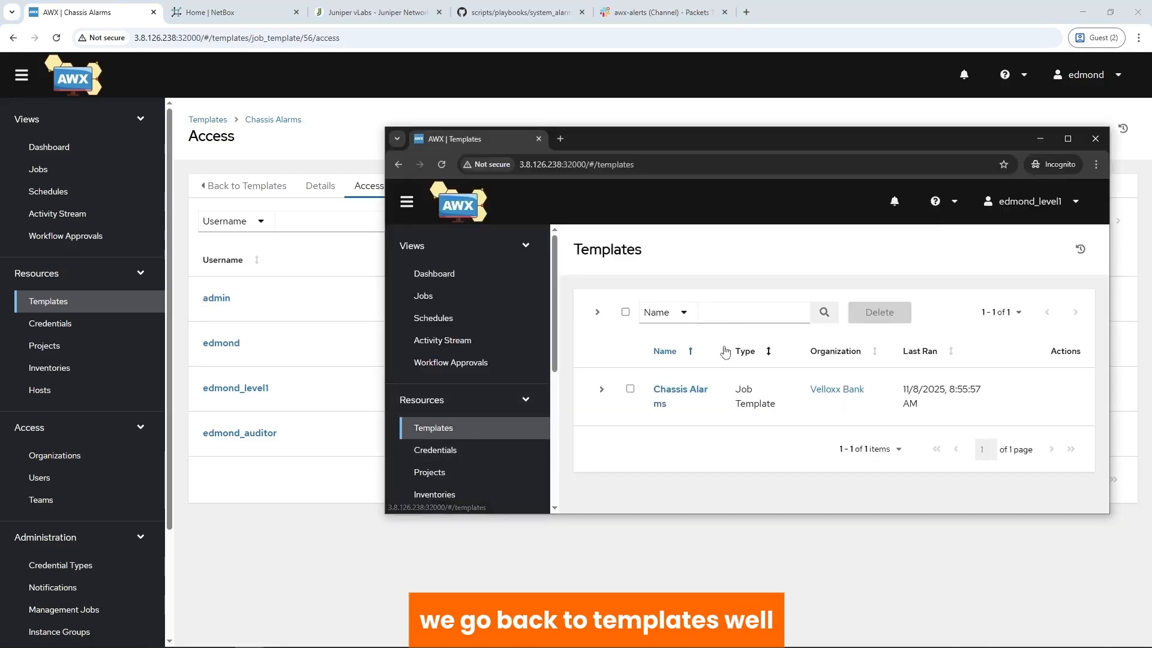
{"action": "left_click", "coordinate": [692, 396]}
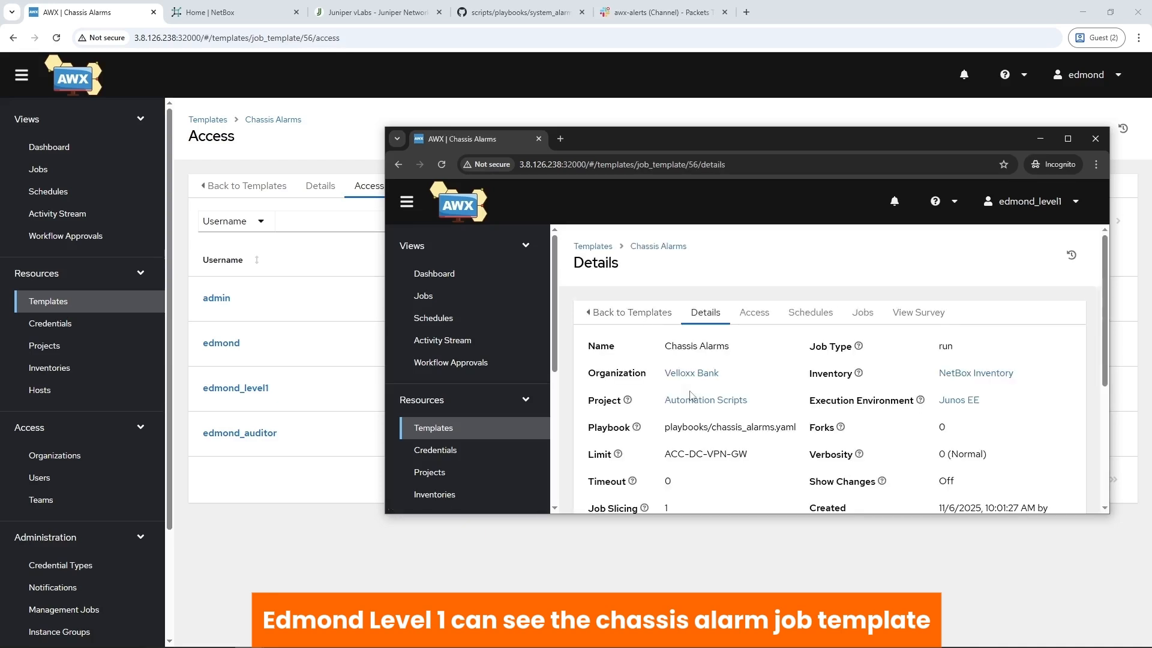
{"action": "left_click", "coordinate": [745, 313]}
{"action": "left_click", "coordinate": [806, 313]}
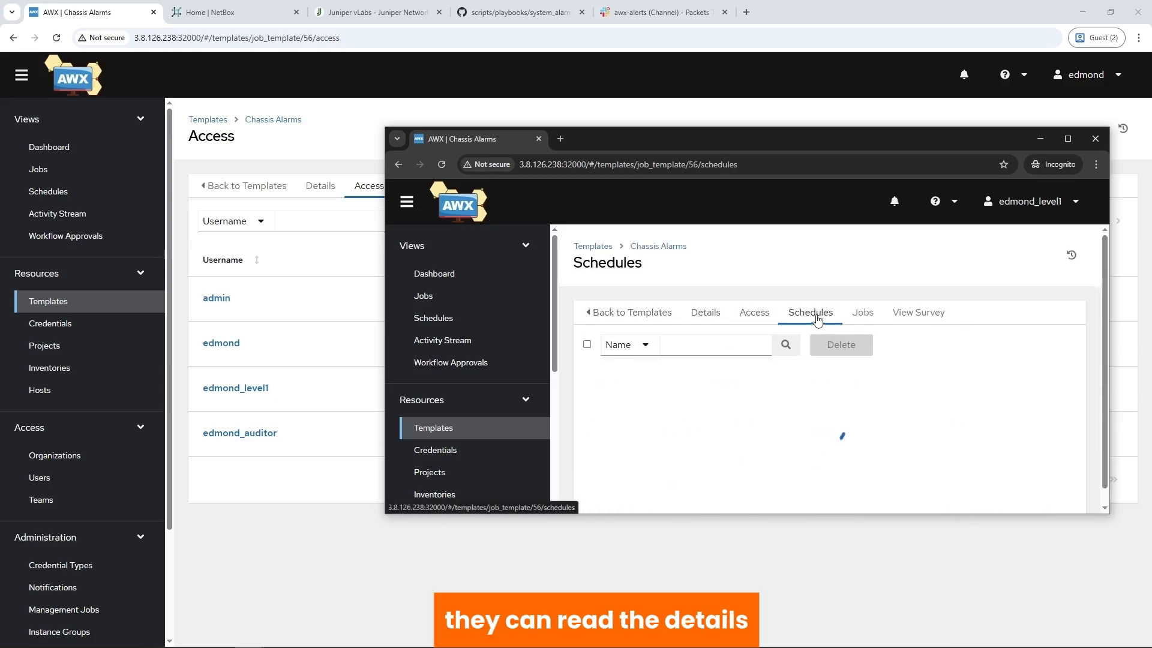
{"action": "left_click", "coordinate": [862, 316]}
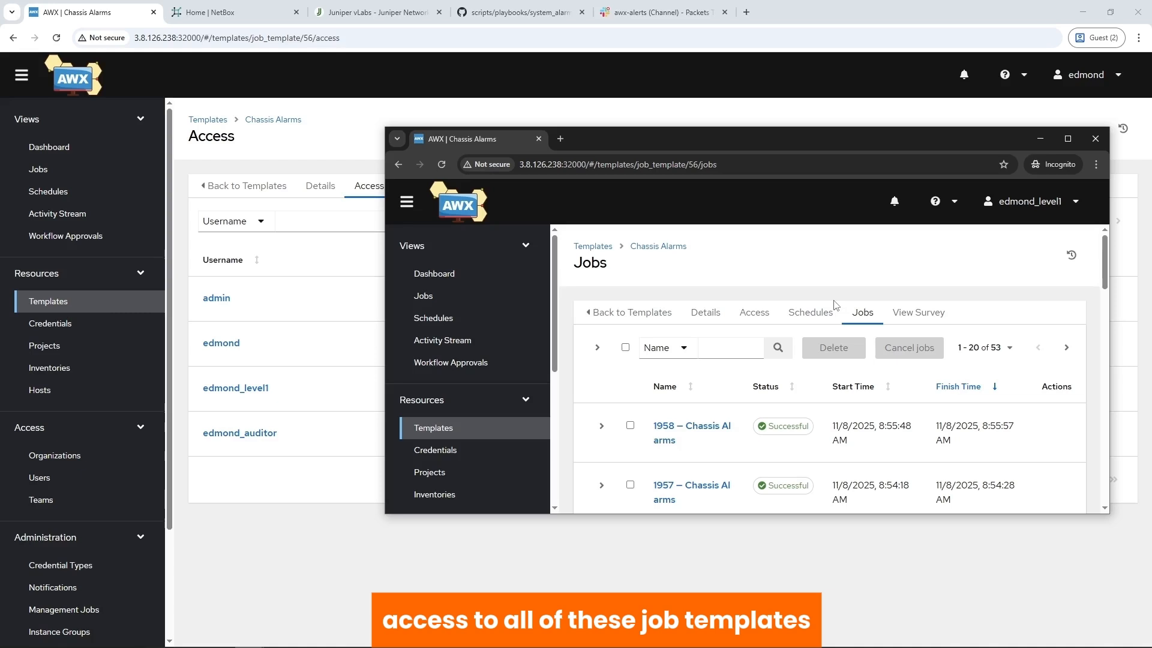
Step: As administrator, start adding a user role to the Resources template's access and choose the level 1 user as recipient
{"action": "left_click", "coordinate": [262, 470]}
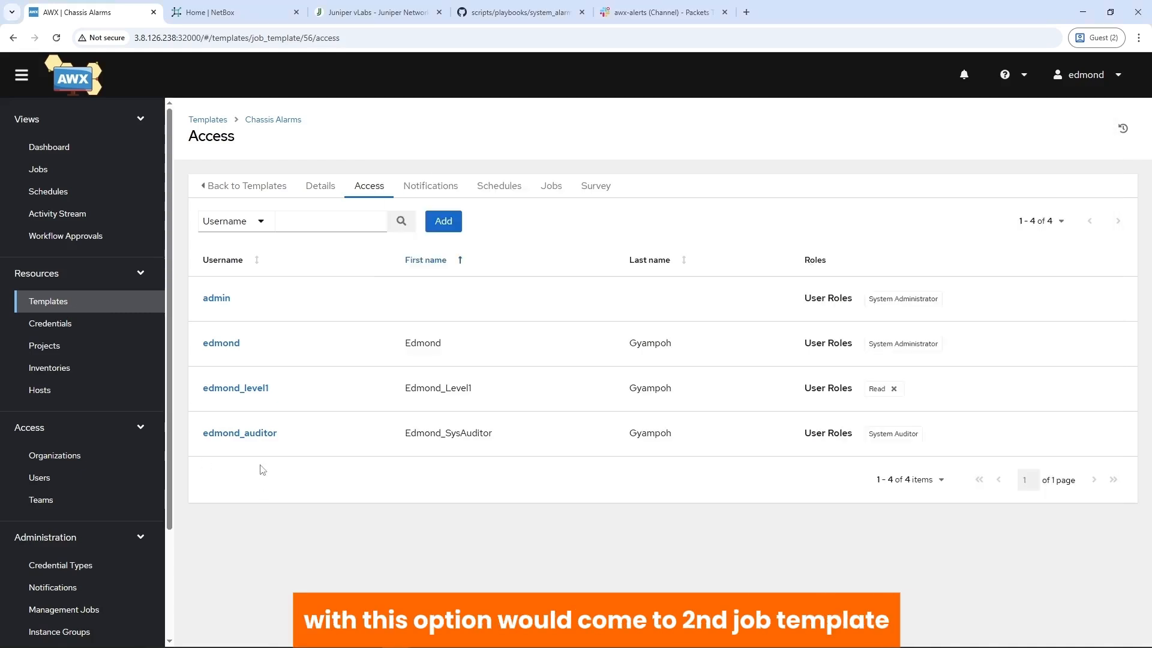
{"action": "left_click", "coordinate": [51, 301]}
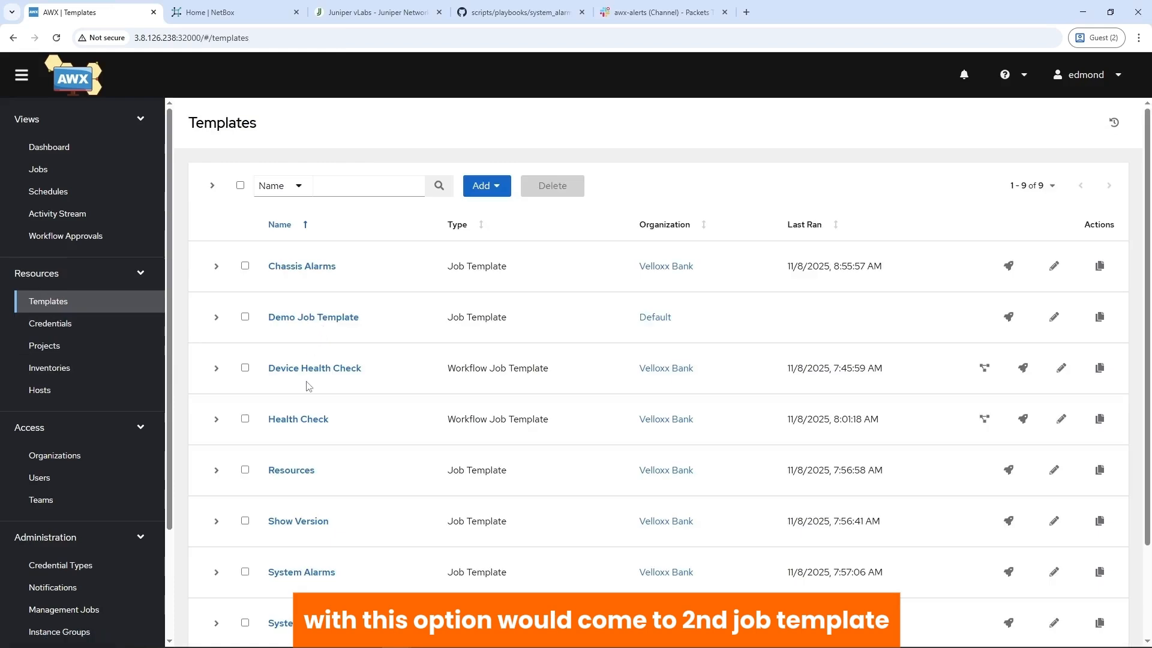
{"action": "left_click", "coordinate": [292, 471]}
{"action": "left_click", "coordinate": [369, 186]}
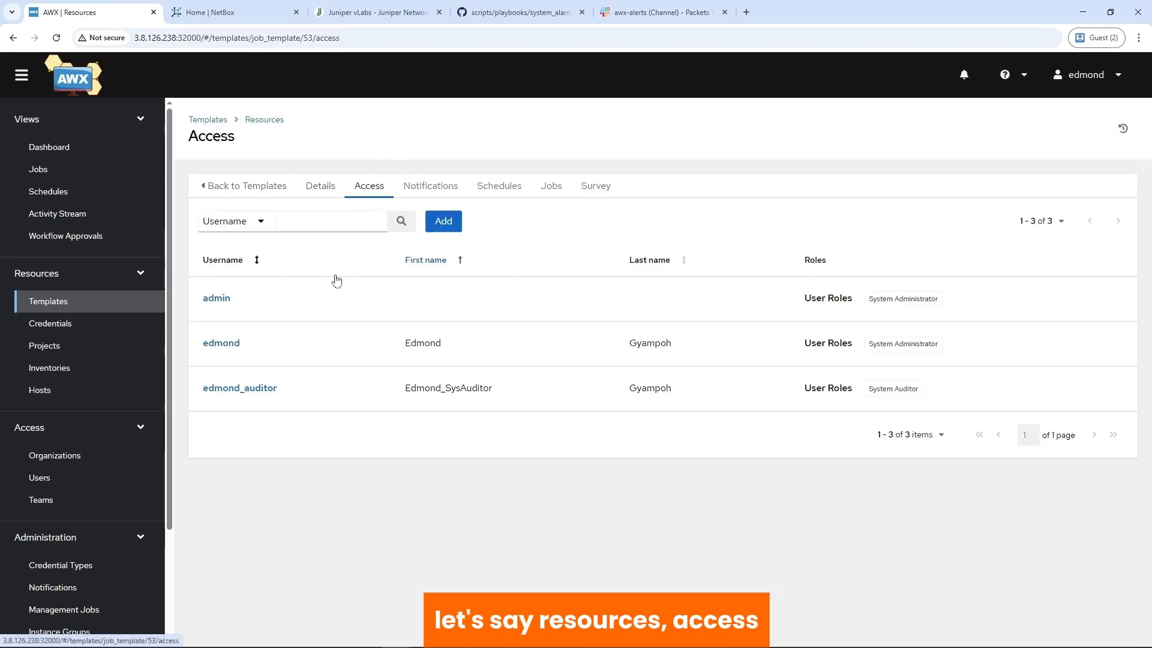
{"action": "left_click", "coordinate": [442, 225]}
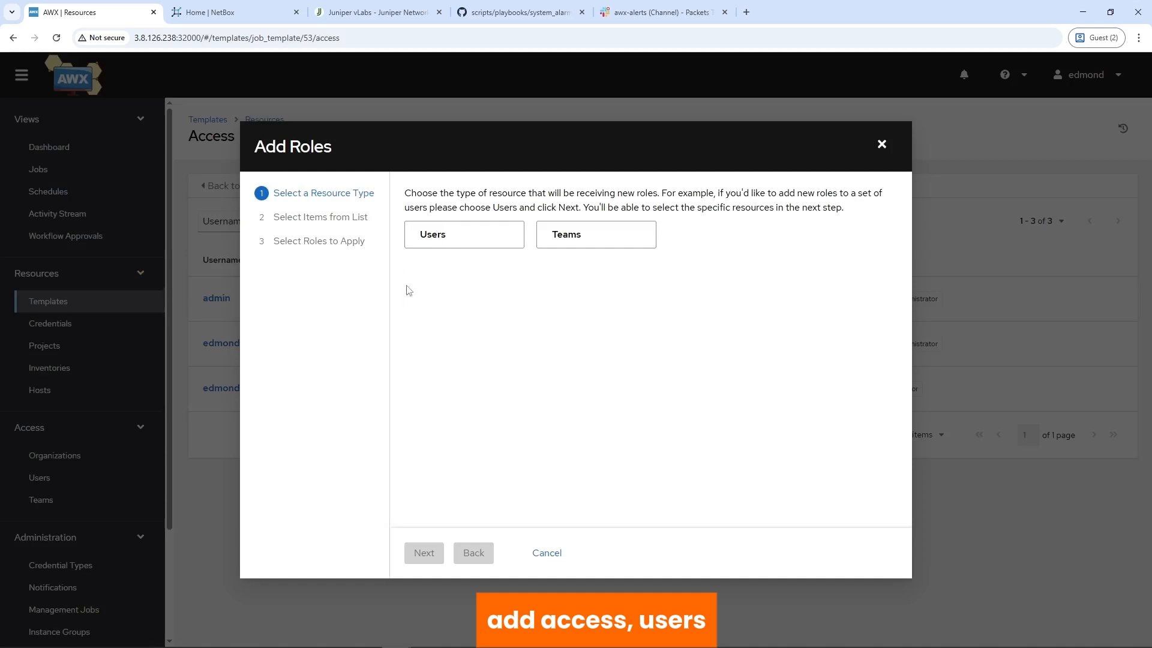
{"action": "left_click", "coordinate": [450, 240]}
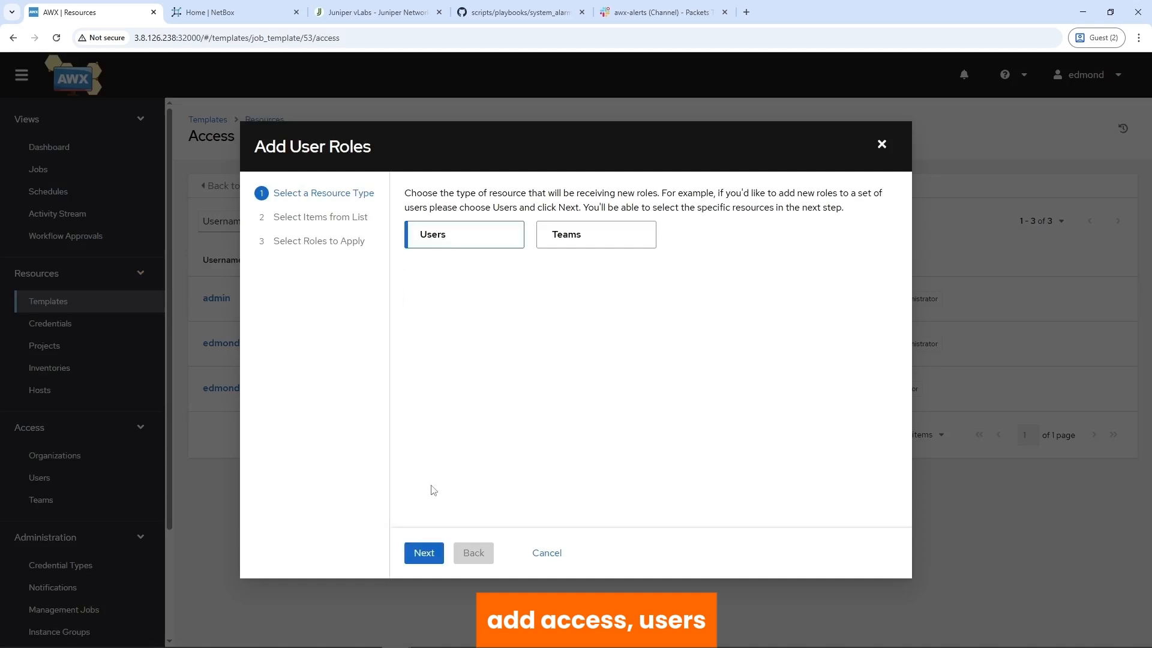
{"action": "left_click", "coordinate": [425, 553]}
{"action": "left_click", "coordinate": [423, 359]}
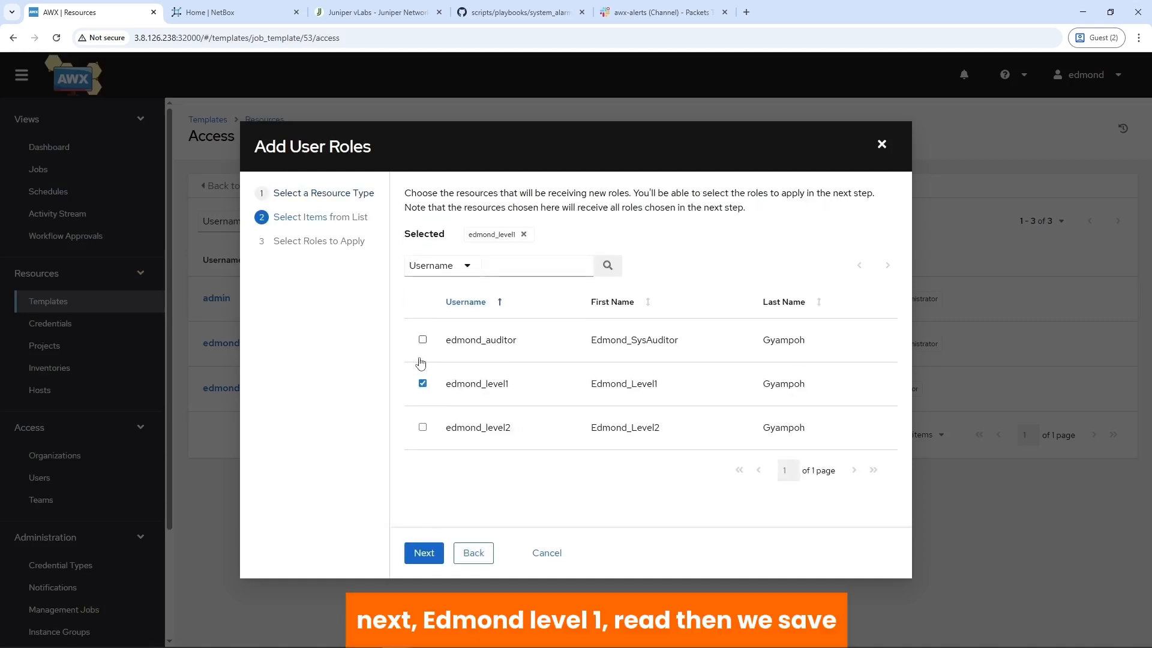
Step: Save the Read role on the Resources template for the selected user and check the template list in the level 1 user's session
{"action": "left_click", "coordinate": [428, 547]}
{"action": "left_click", "coordinate": [422, 307]}
{"action": "left_click", "coordinate": [424, 551]}
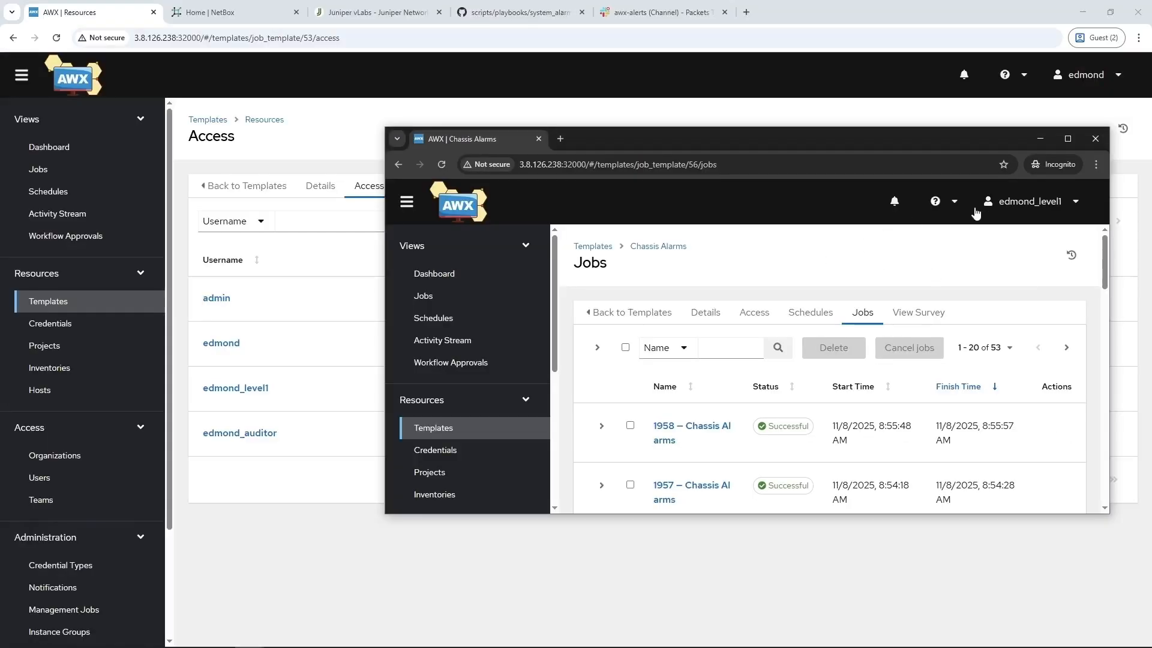
{"action": "left_click", "coordinate": [435, 427]}
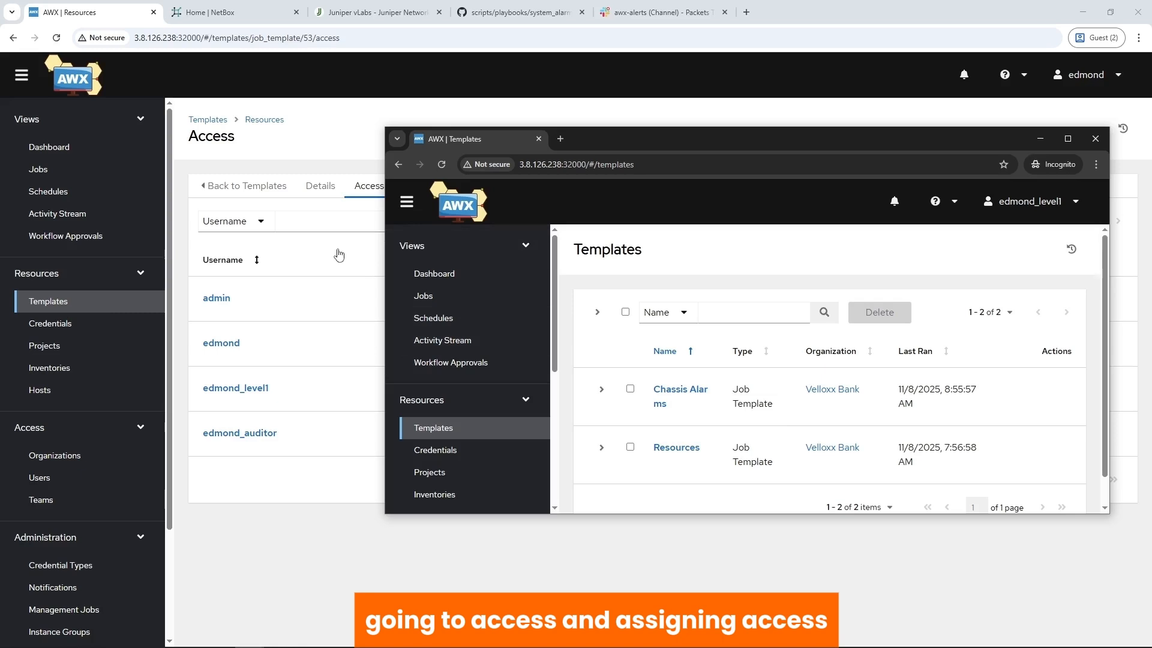
Step: As administrator, review the Network Devices credential's access and the users eligible for a role, without adding any
{"action": "left_click", "coordinate": [53, 331]}
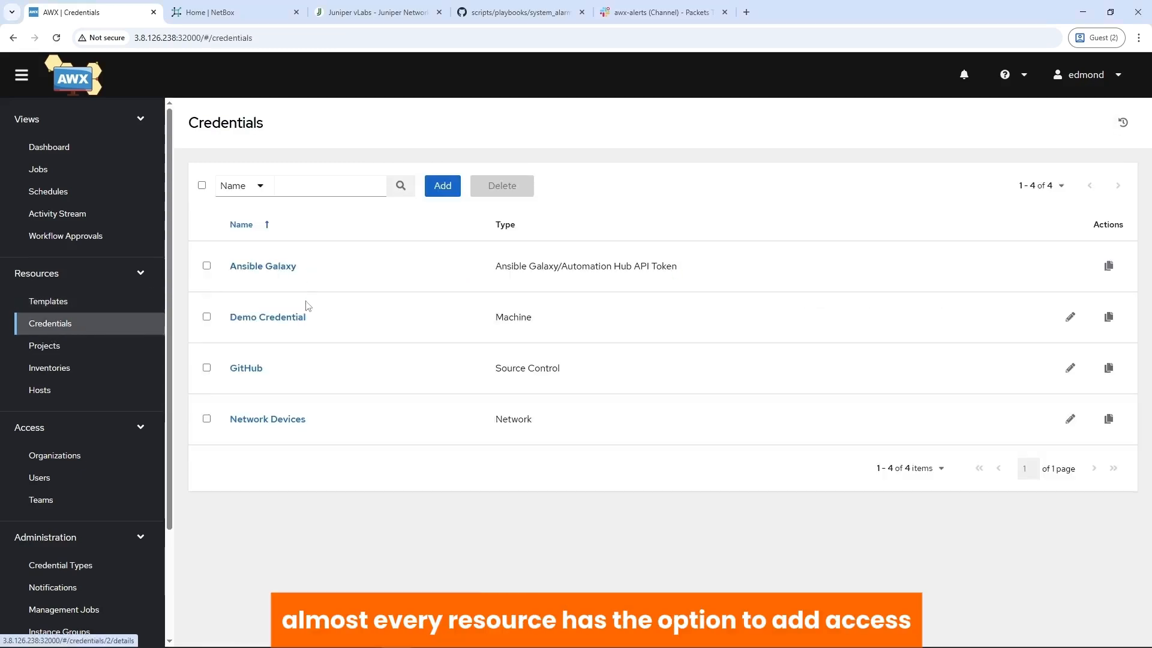
{"action": "left_click", "coordinate": [260, 420]}
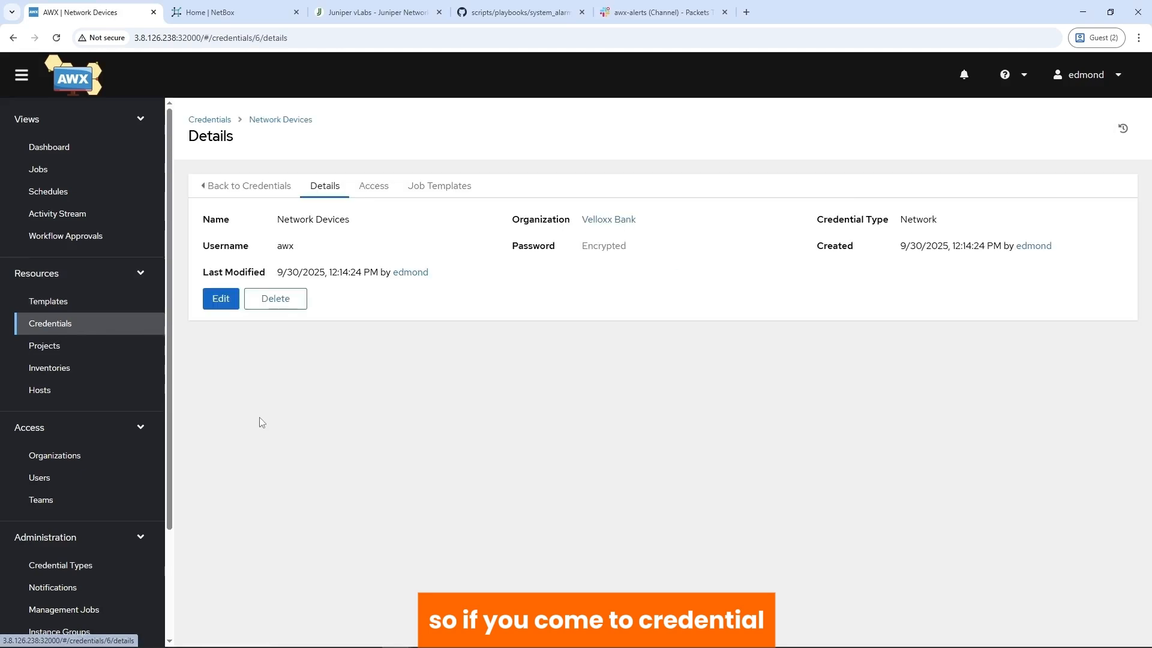
{"action": "left_click", "coordinate": [368, 190]}
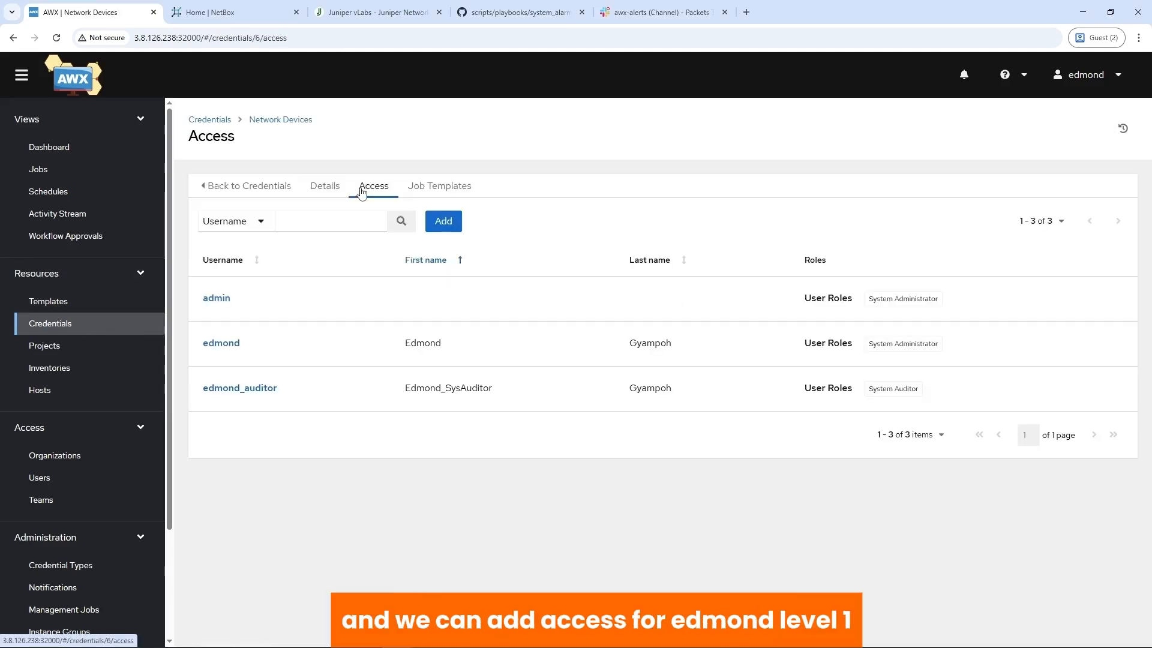
{"action": "left_click", "coordinate": [443, 222]}
{"action": "left_click", "coordinate": [423, 550]}
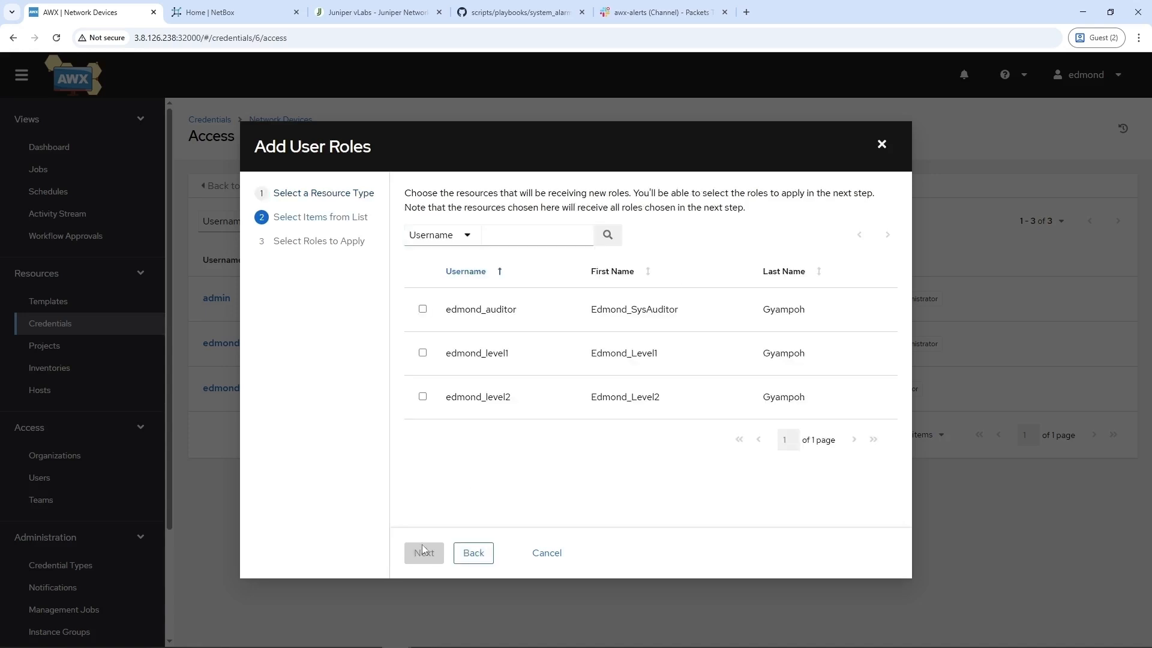
{"action": "left_click", "coordinate": [881, 144]}
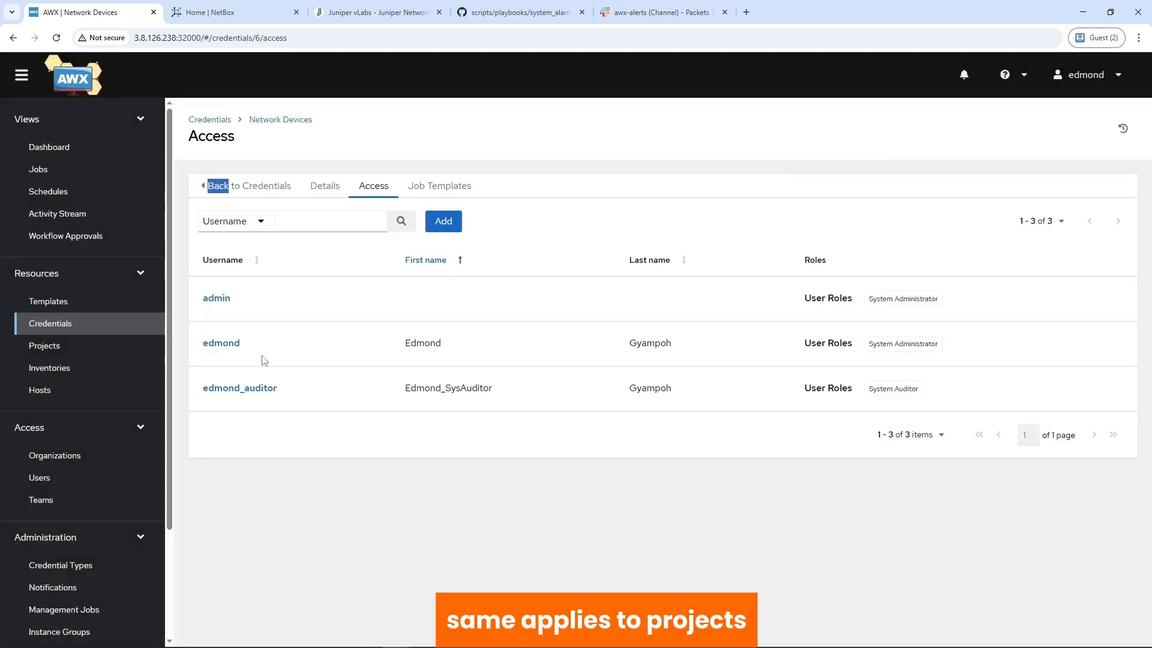
Step: Review which users have access to the NetBox Repo project
{"action": "left_click", "coordinate": [90, 344]}
{"action": "left_click", "coordinate": [293, 368]}
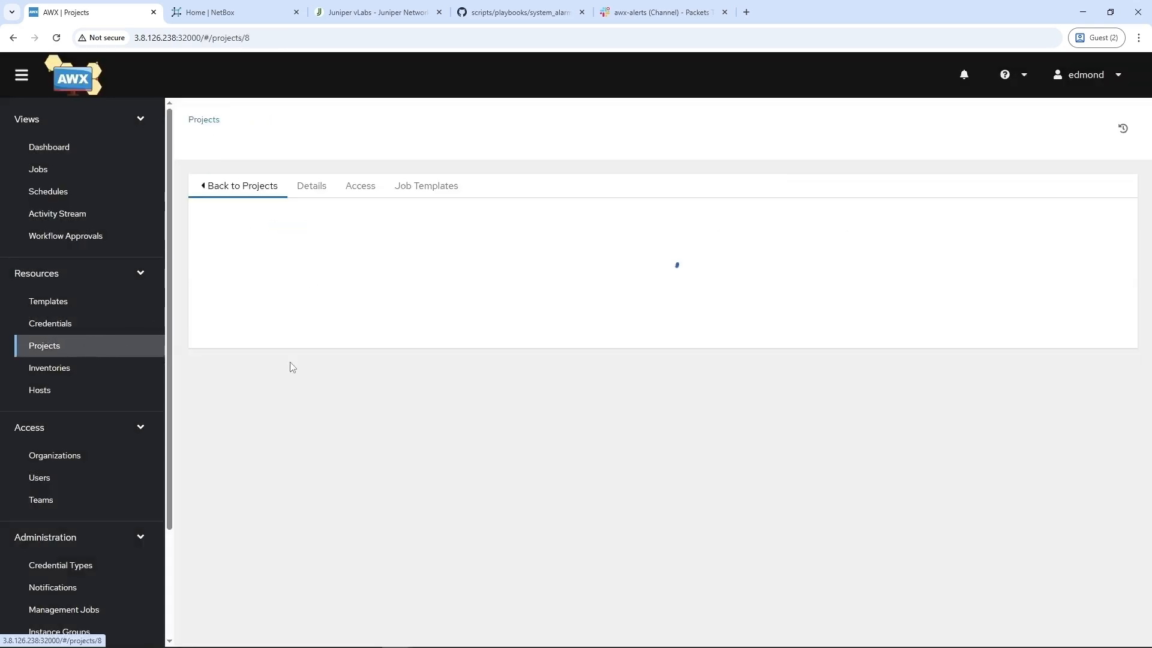
{"action": "left_click", "coordinate": [361, 187]}
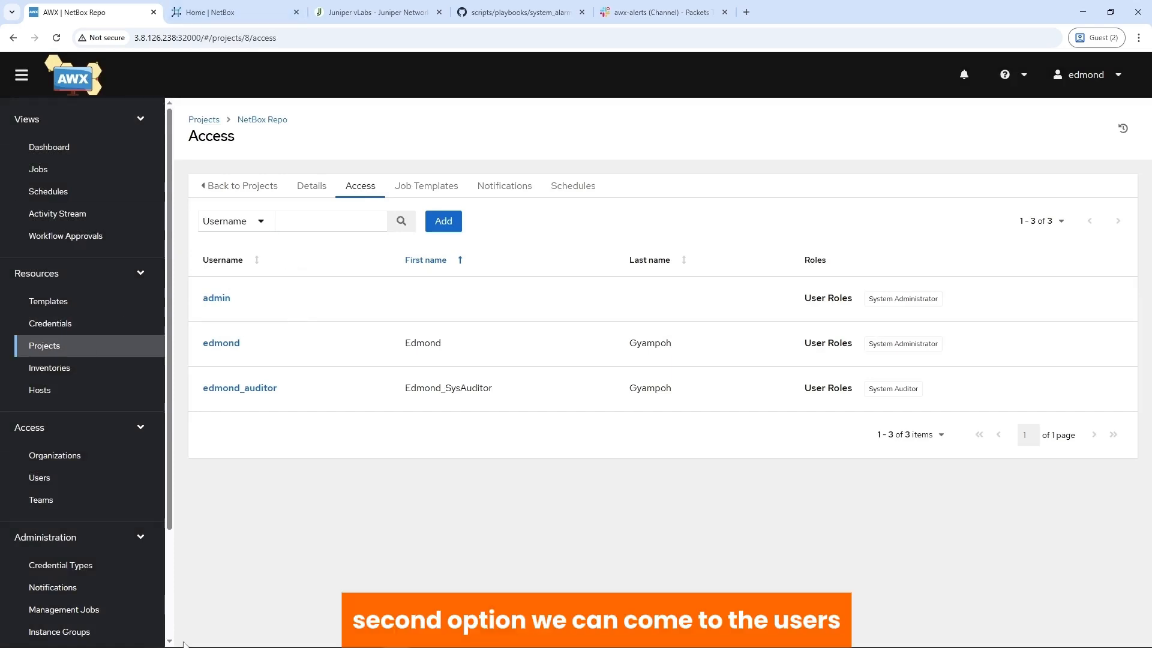
Step: Open the level 1 user's roles and start adding permissions for job templates
{"action": "left_click", "coordinate": [40, 477]}
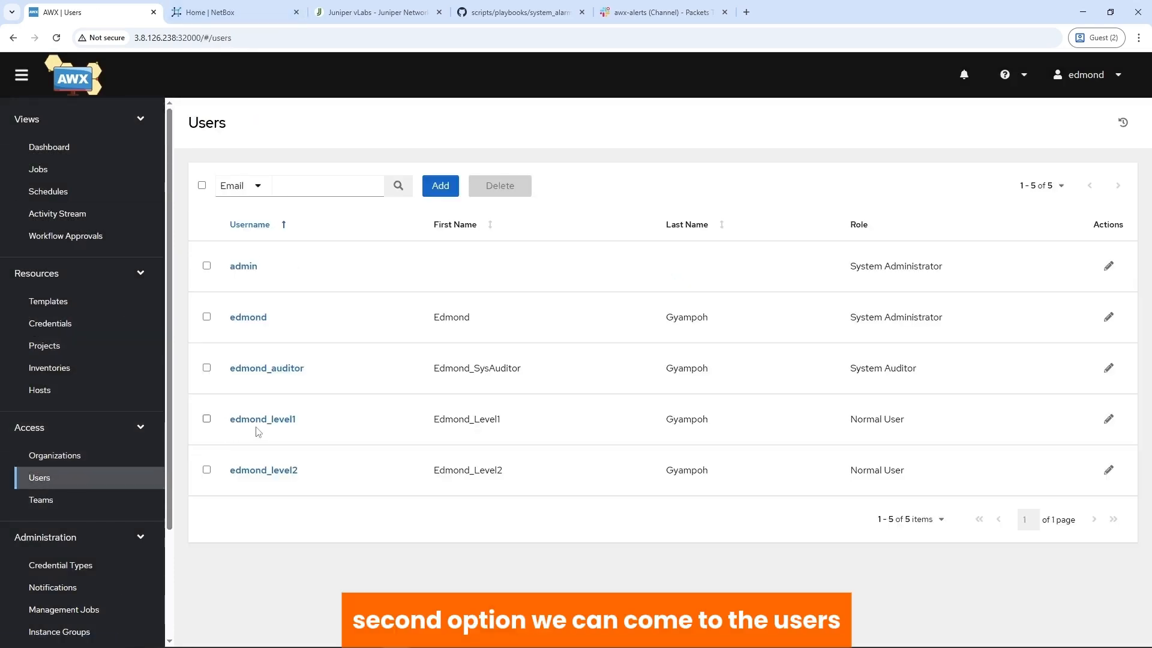
{"action": "left_click", "coordinate": [267, 420]}
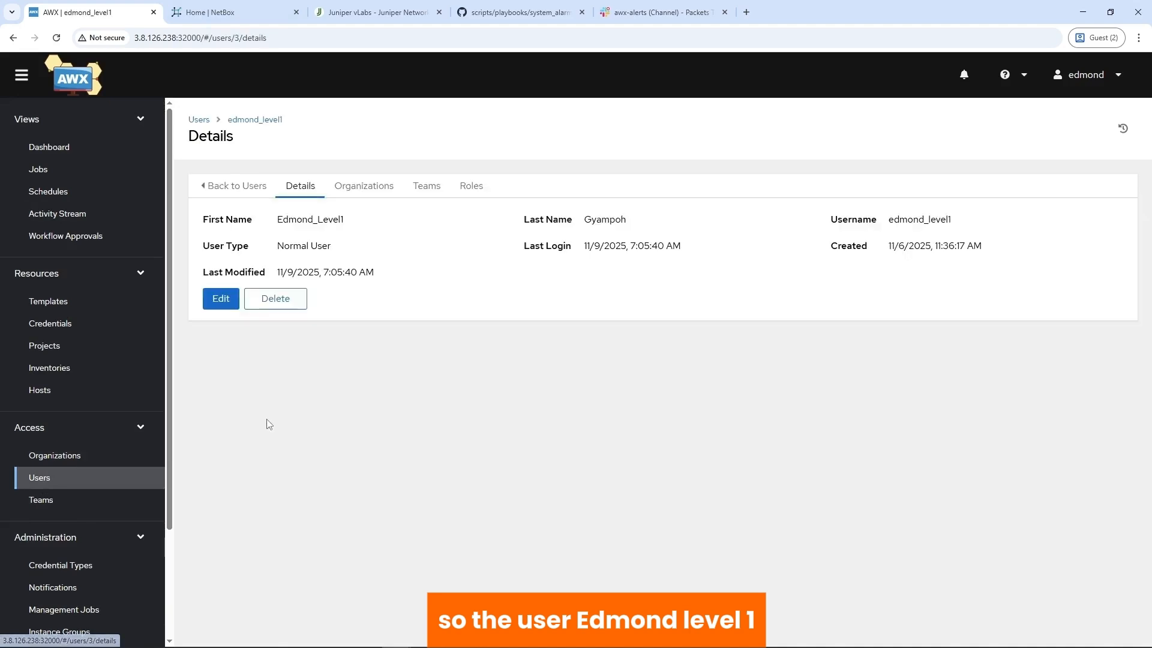
{"action": "left_click", "coordinate": [469, 190]}
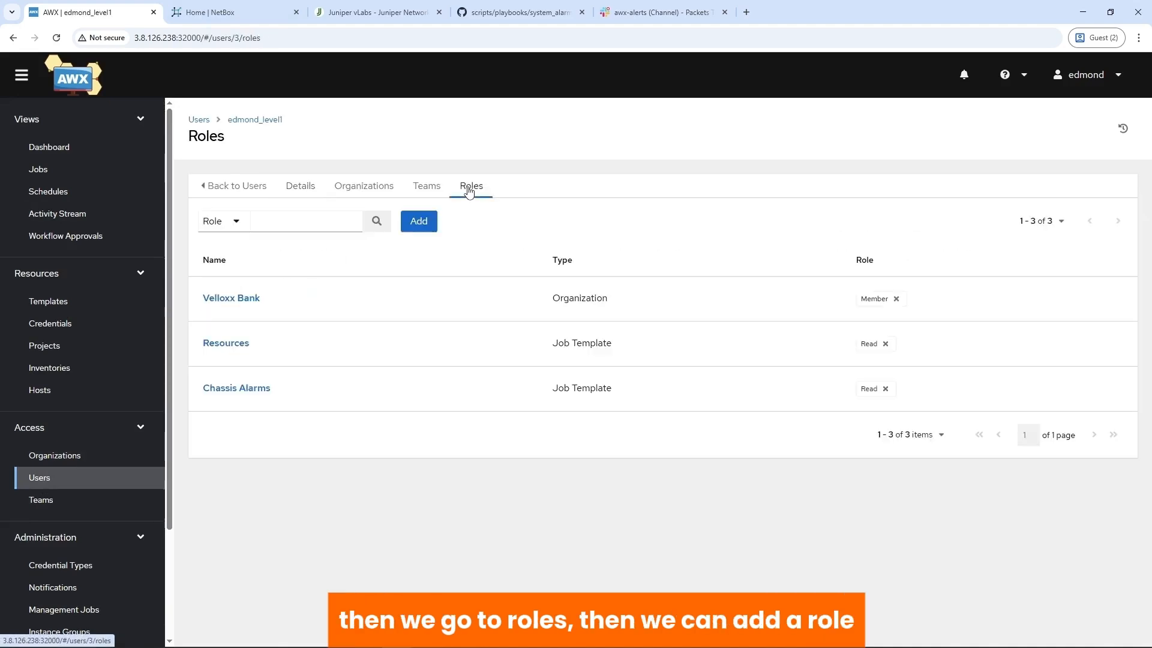
{"action": "left_click", "coordinate": [422, 221]}
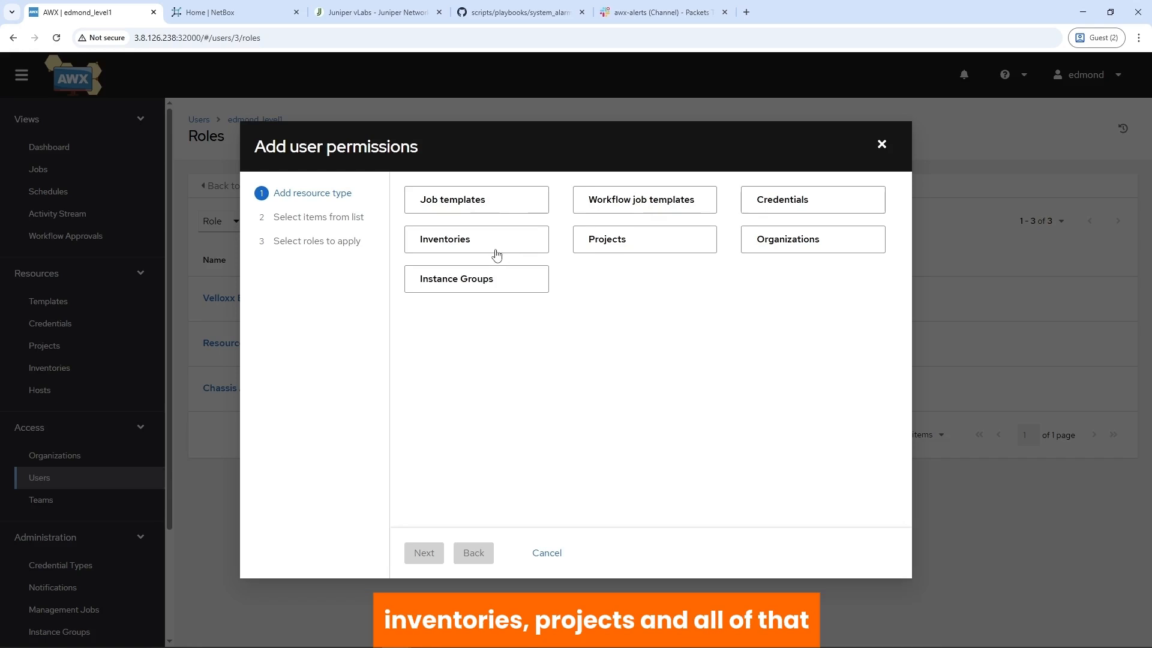
{"action": "left_click", "coordinate": [474, 201]}
{"action": "left_click", "coordinate": [422, 552]}
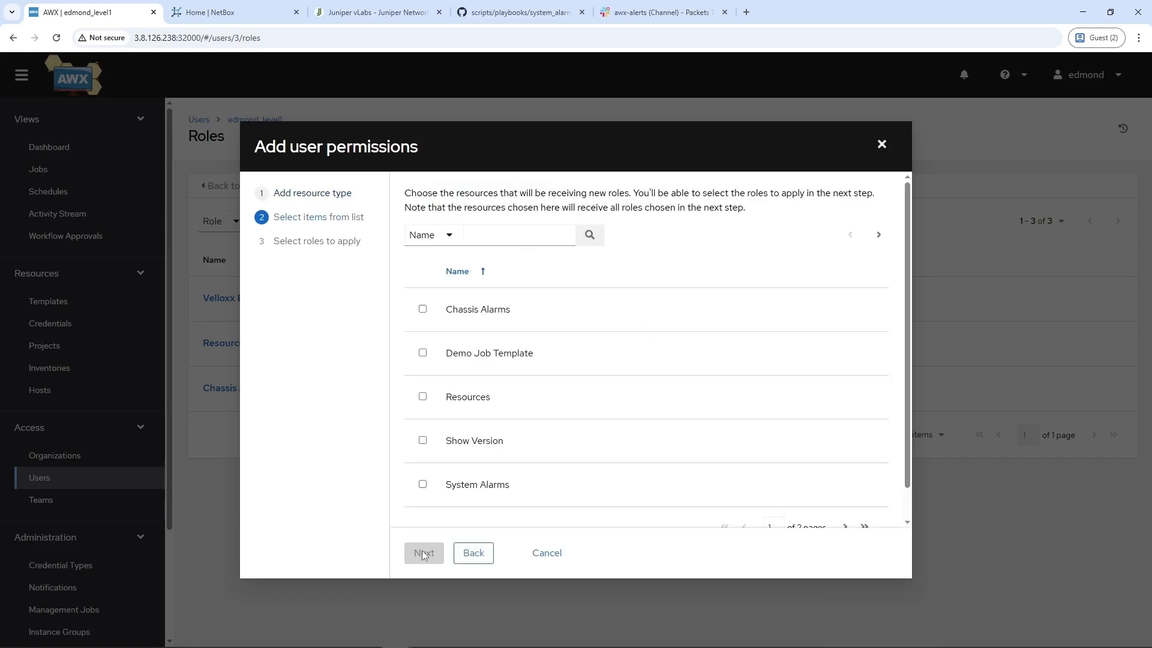
Step: Select the System Alarms, System Storage and System Memory job templates for the new permissions
{"action": "scroll", "coordinate": [434, 419], "scroll_direction": "down", "scroll_amount": 1}
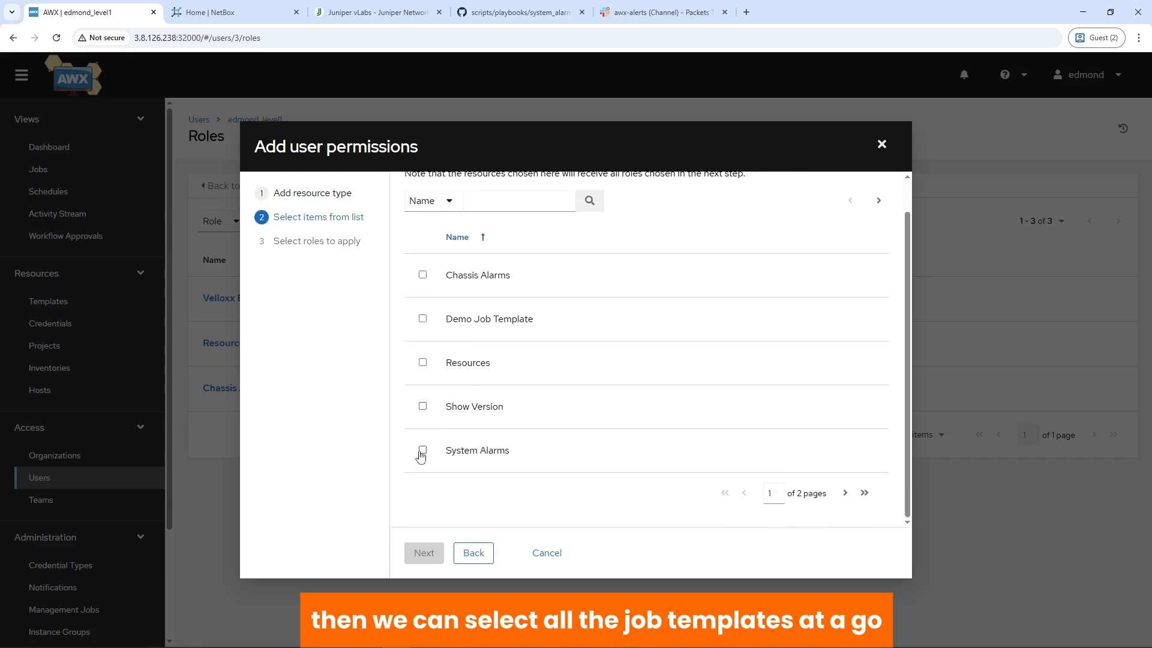
{"action": "left_click", "coordinate": [423, 451]}
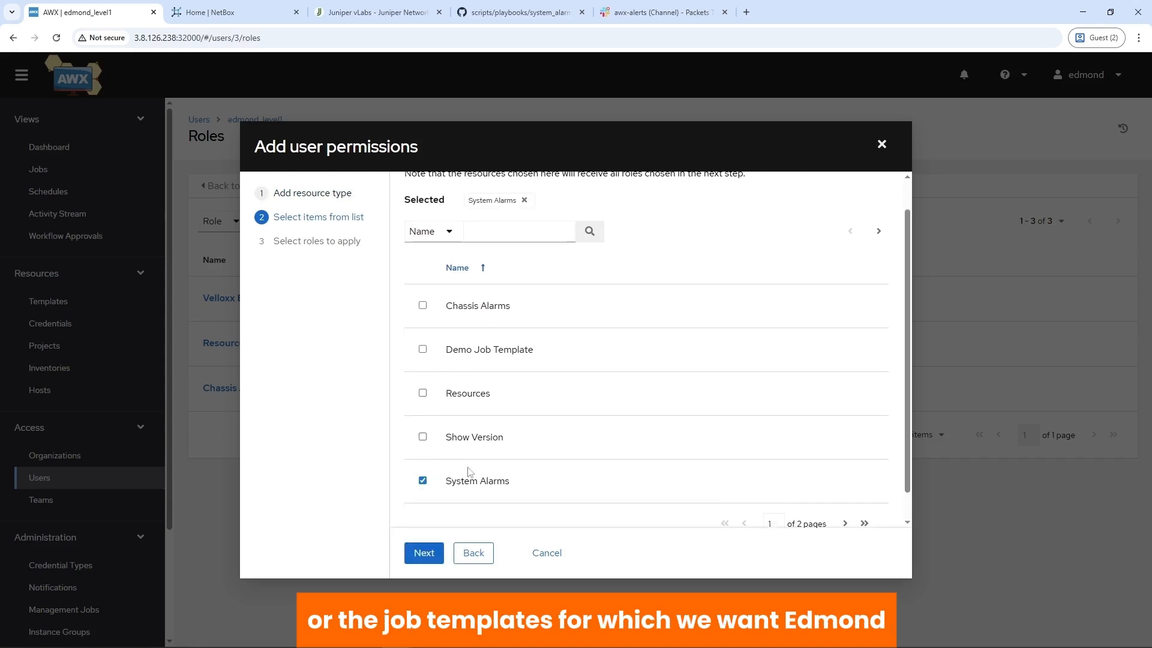
{"action": "scroll", "coordinate": [645, 527], "scroll_direction": "down", "scroll_amount": 1}
{"action": "left_click", "coordinate": [845, 494]}
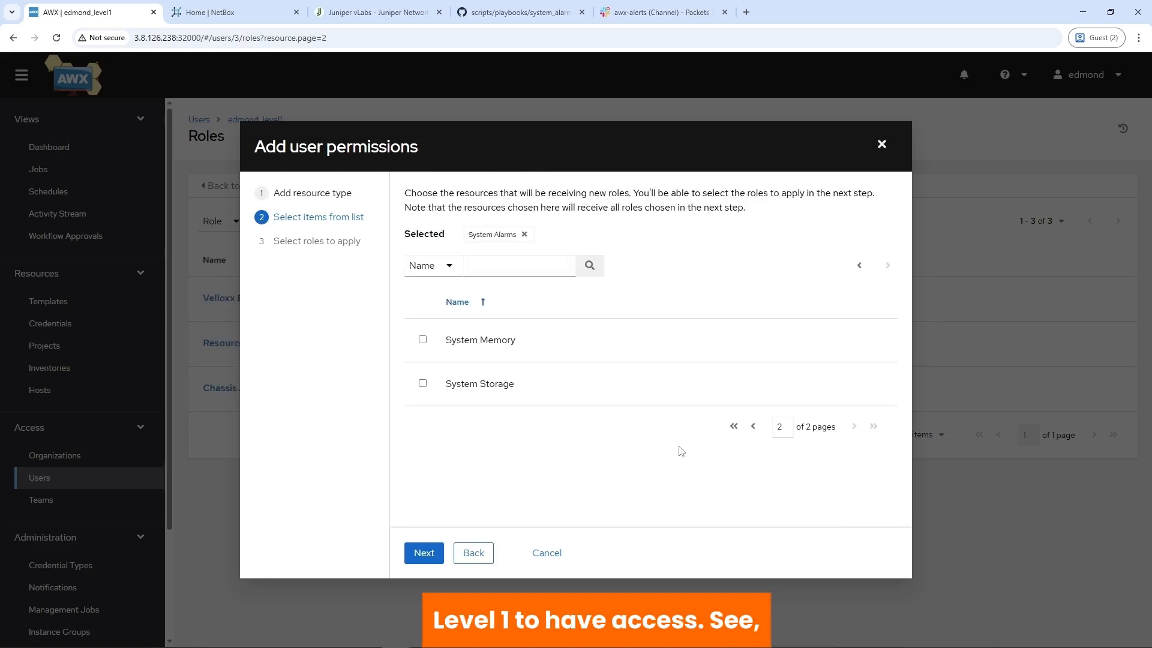
{"action": "left_click", "coordinate": [423, 384]}
{"action": "left_click", "coordinate": [422, 340]}
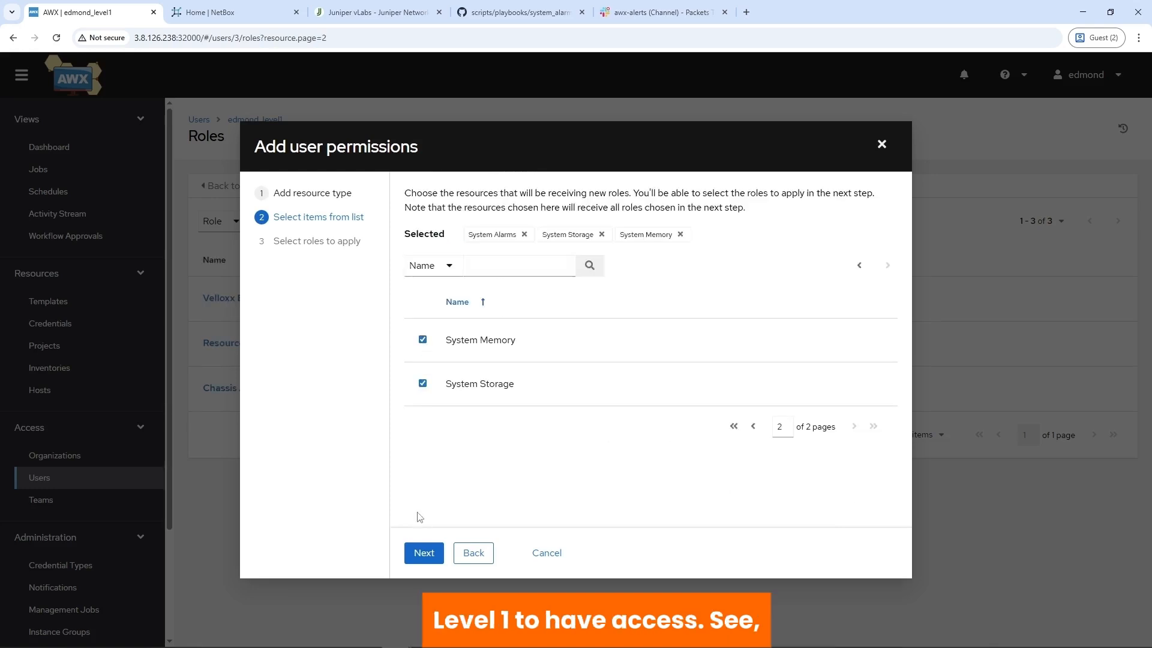
Step: Apply only the Read role to the three selected job templates and save it
{"action": "left_click", "coordinate": [424, 554]}
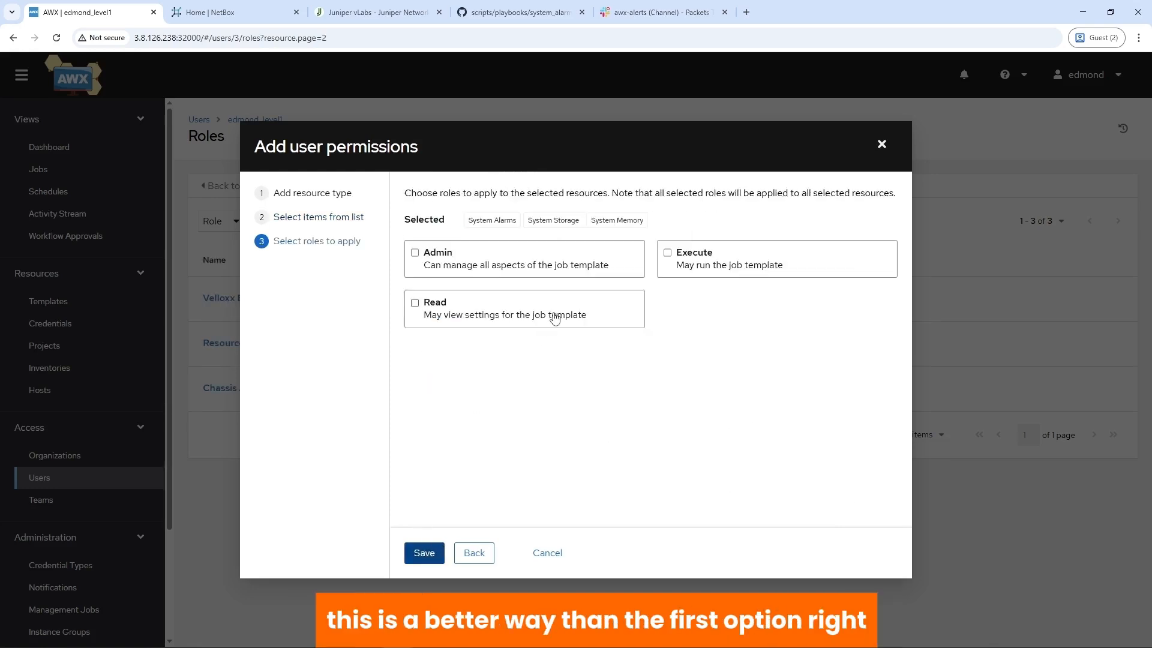
{"action": "left_click", "coordinate": [424, 308]}
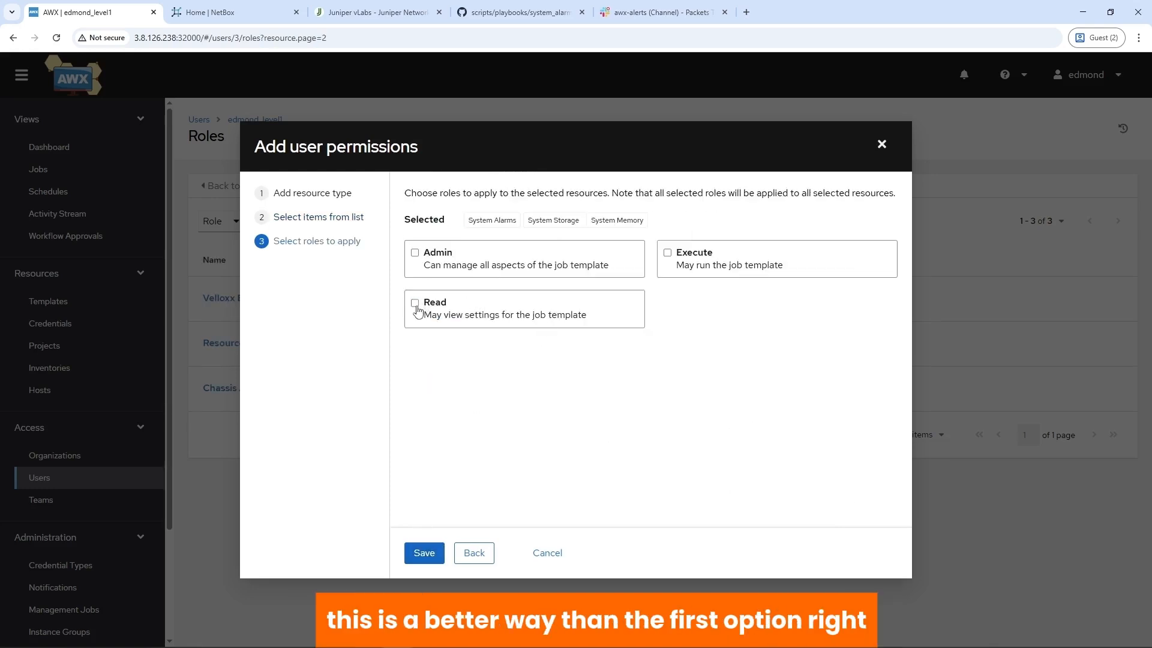
{"action": "left_click", "coordinate": [424, 553]}
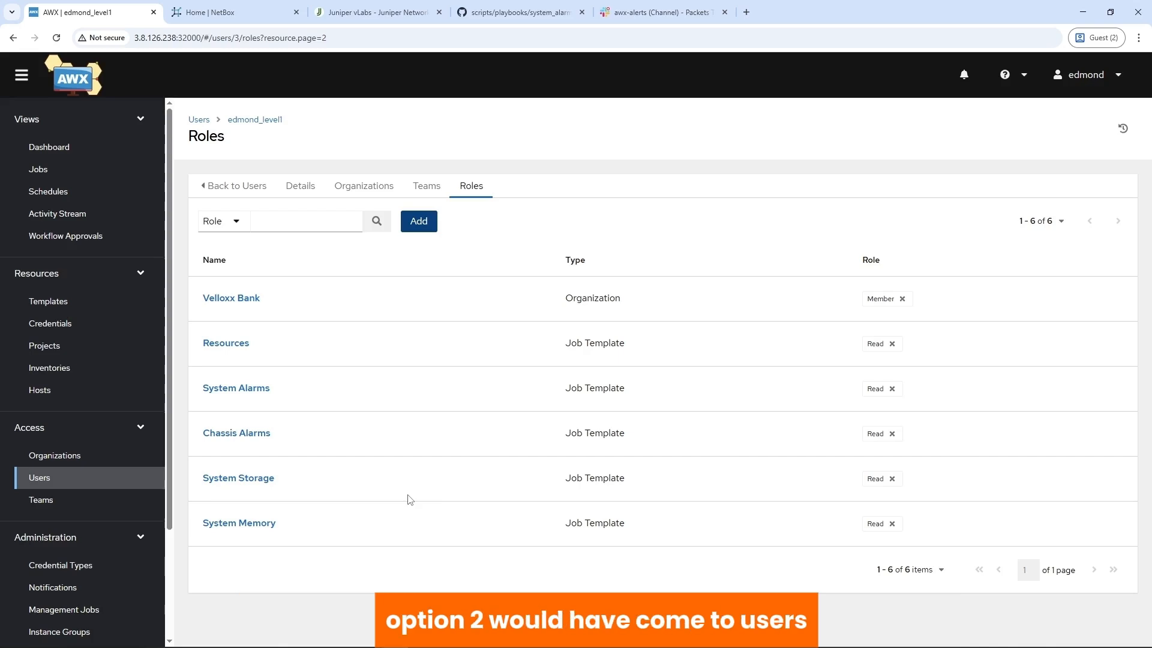
{"action": "left_click", "coordinate": [72, 484]}
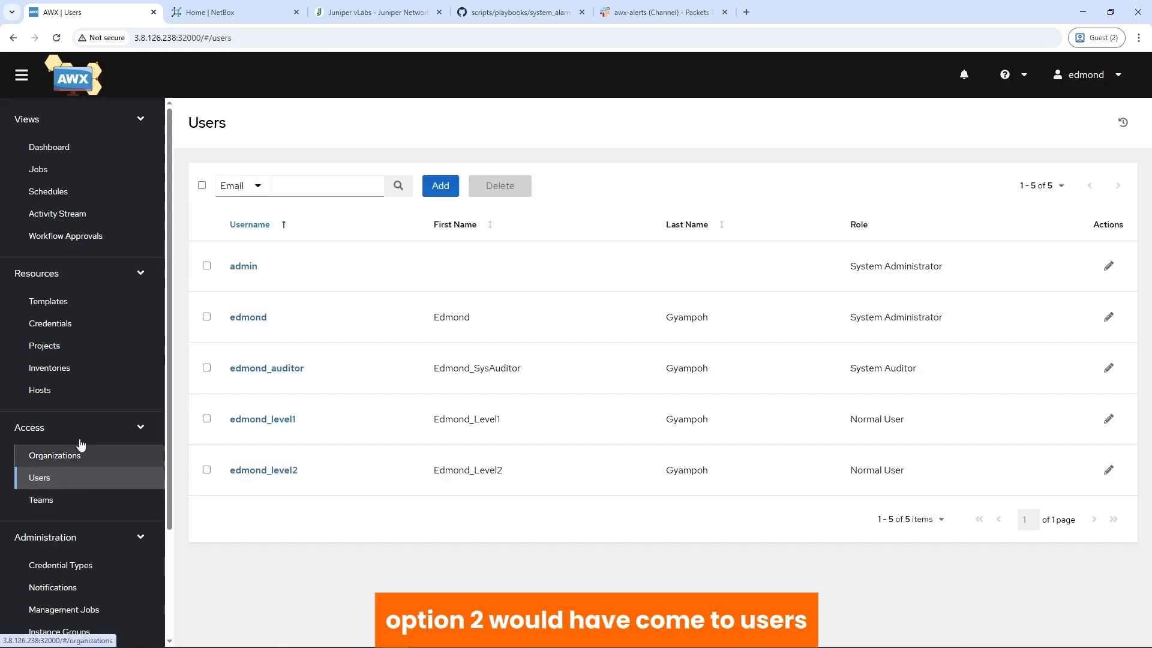
{"action": "left_click", "coordinate": [271, 473]}
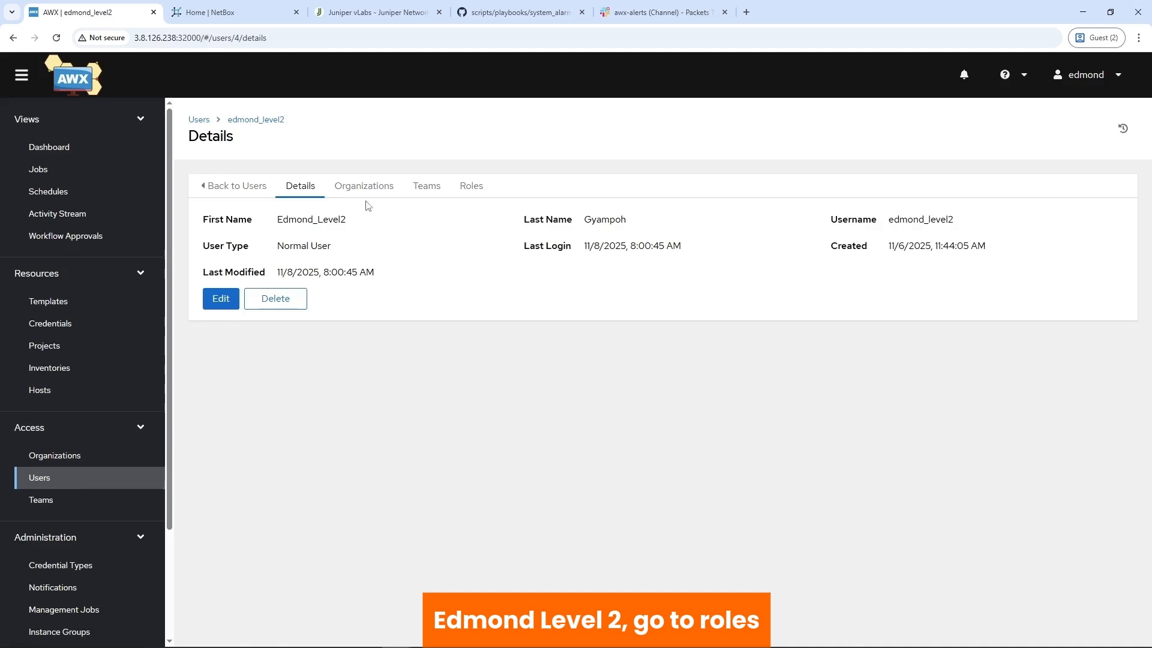
{"action": "left_click", "coordinate": [468, 188]}
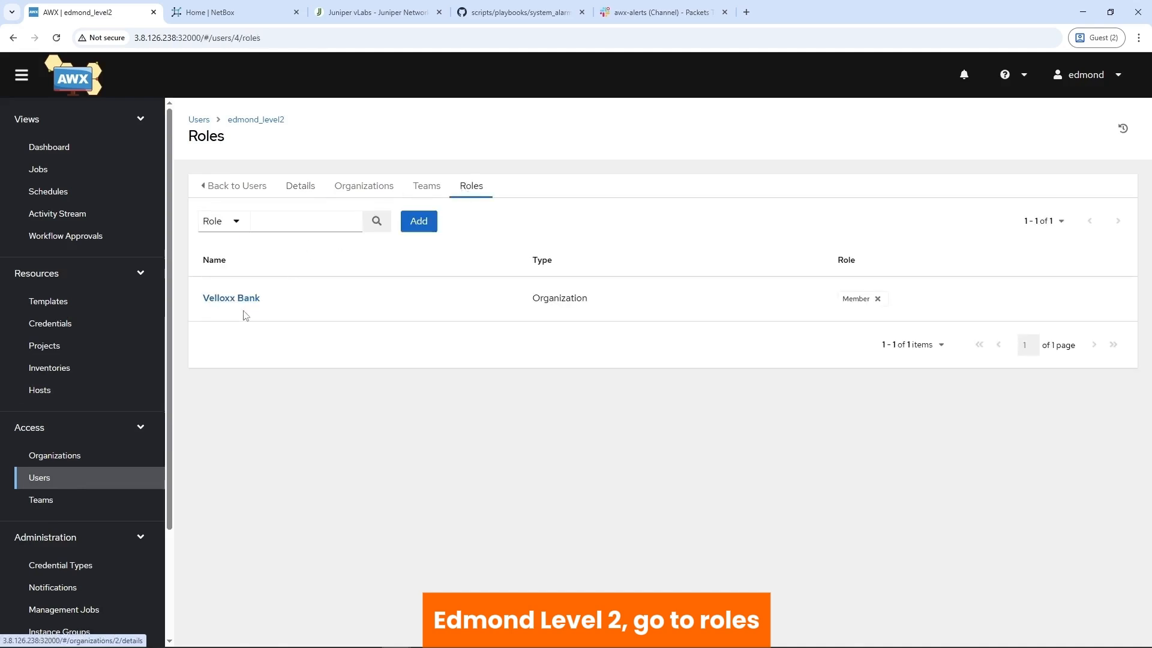
{"action": "left_click", "coordinate": [419, 222]}
{"action": "left_click", "coordinate": [478, 206]}
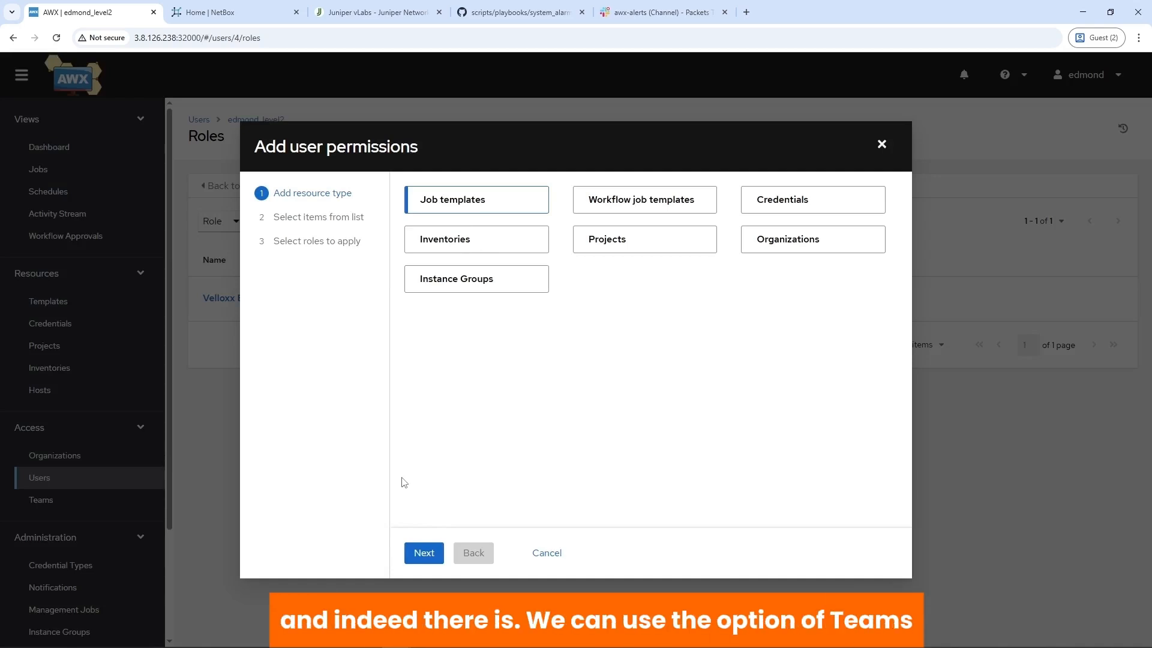
{"action": "left_click", "coordinate": [881, 144]}
Step: Create a team named NetOps with the description "Network Operations Team" in the Velloxx Bank organization
{"action": "left_click", "coordinate": [68, 498]}
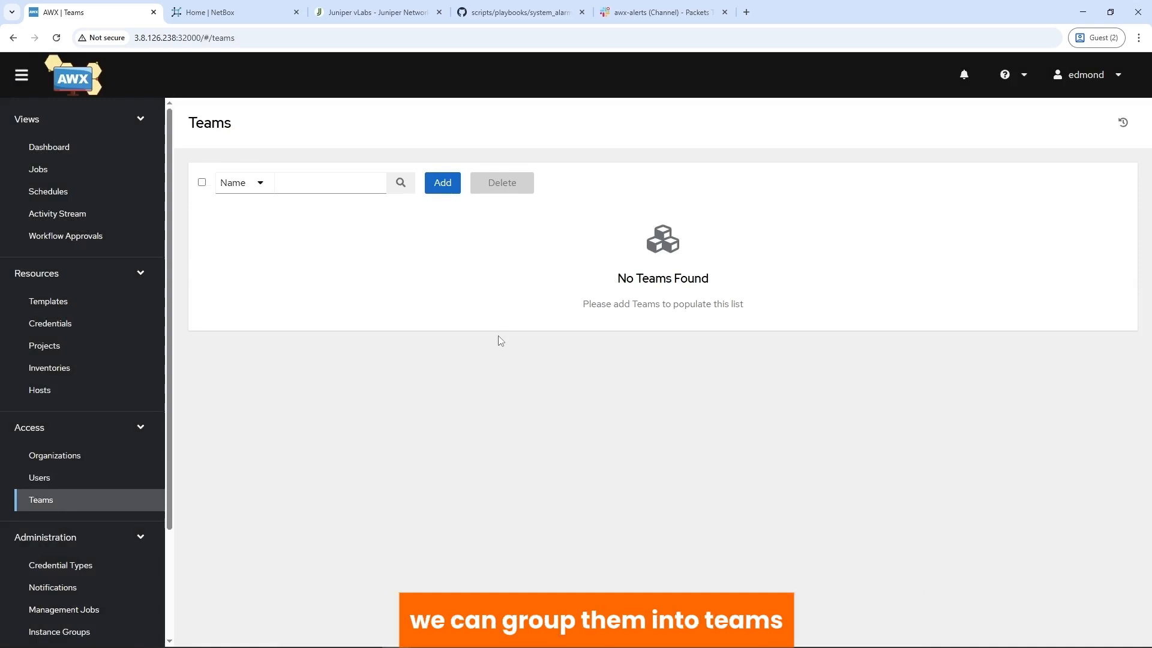
{"action": "left_click", "coordinate": [443, 183]}
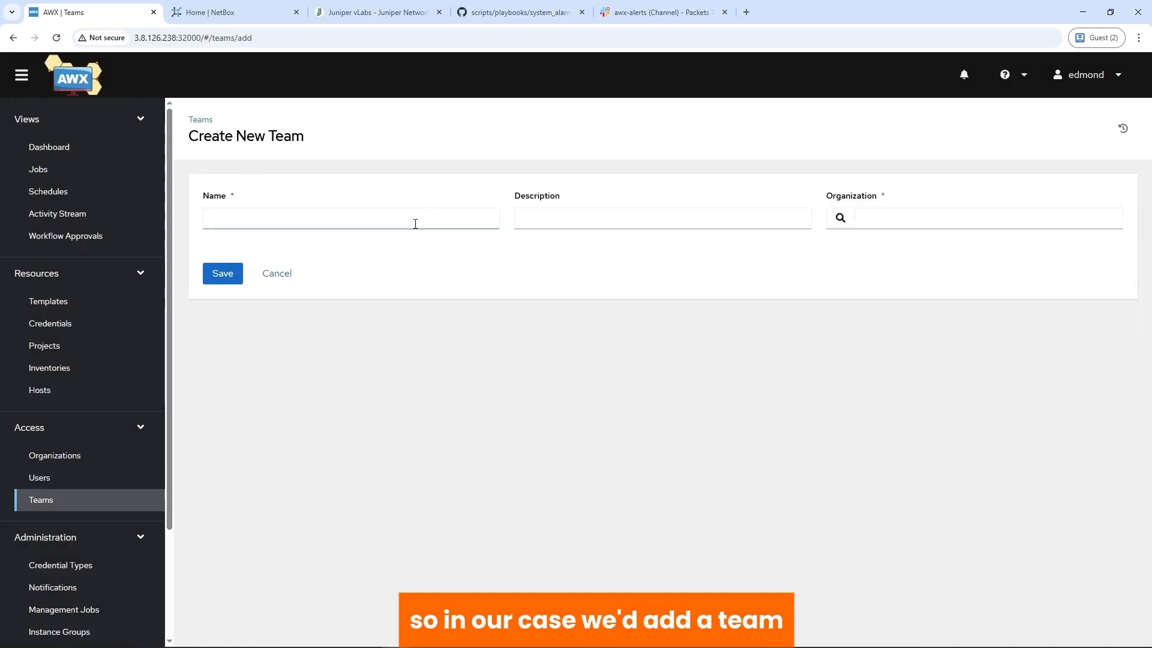
{"action": "left_click", "coordinate": [291, 222]}
{"action": "type", "text": "Net"}
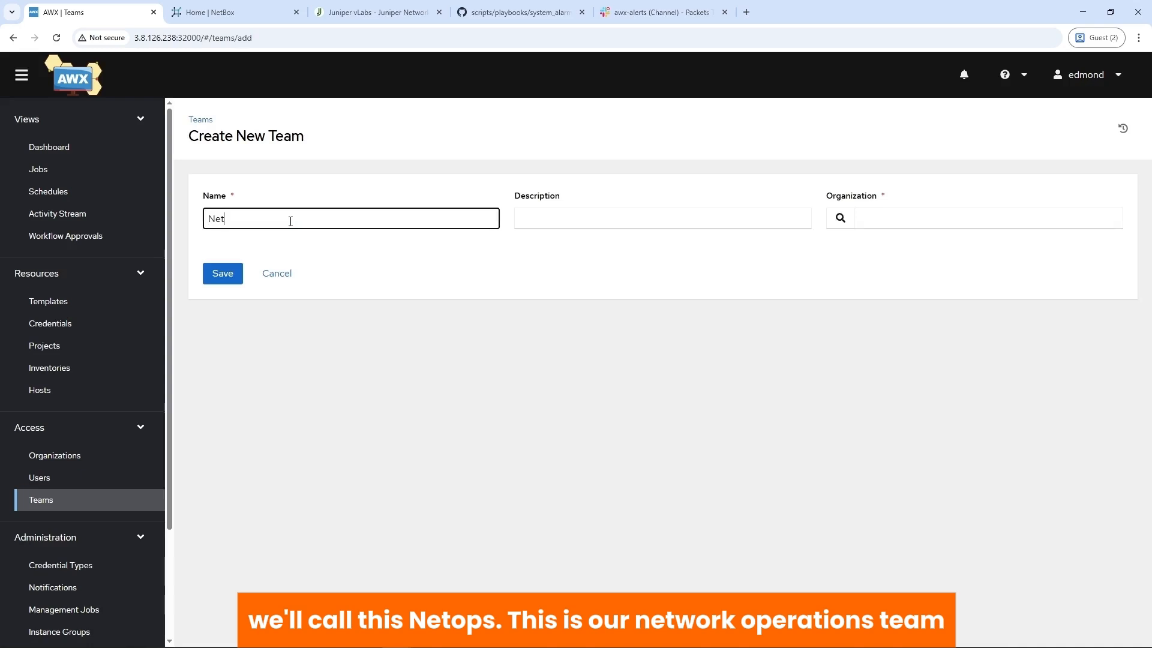
{"action": "type", "text": "Ops"}
{"action": "left_click", "coordinate": [537, 221]}
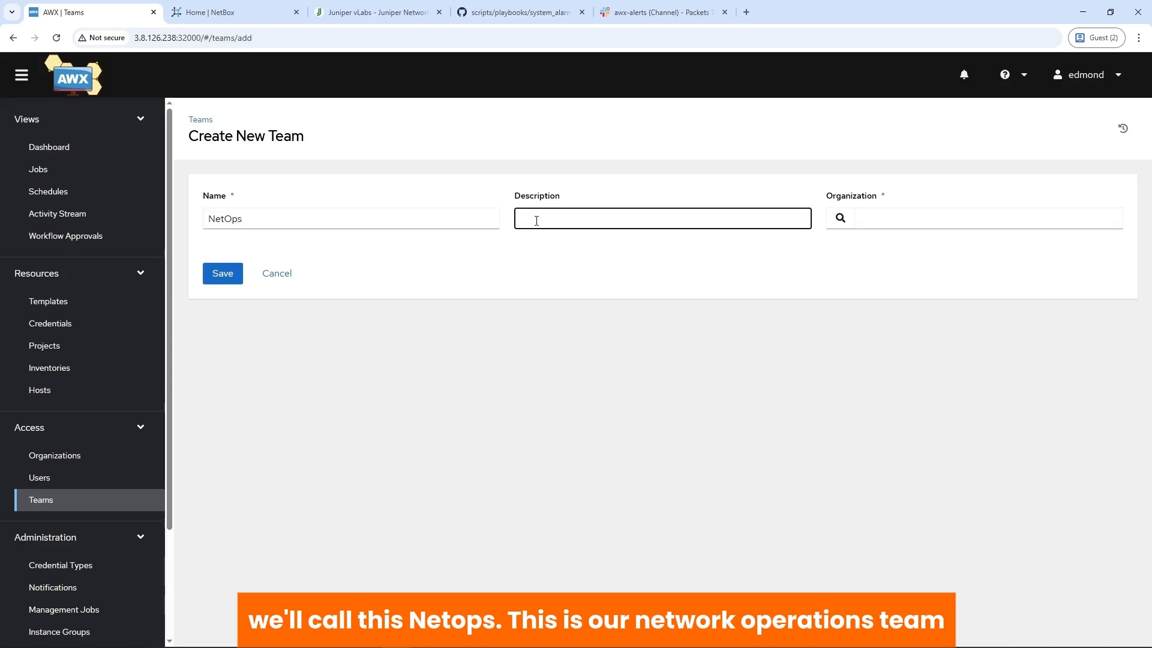
{"action": "type", "text": "Network Operations Team"}
{"action": "left_click", "coordinate": [842, 223]}
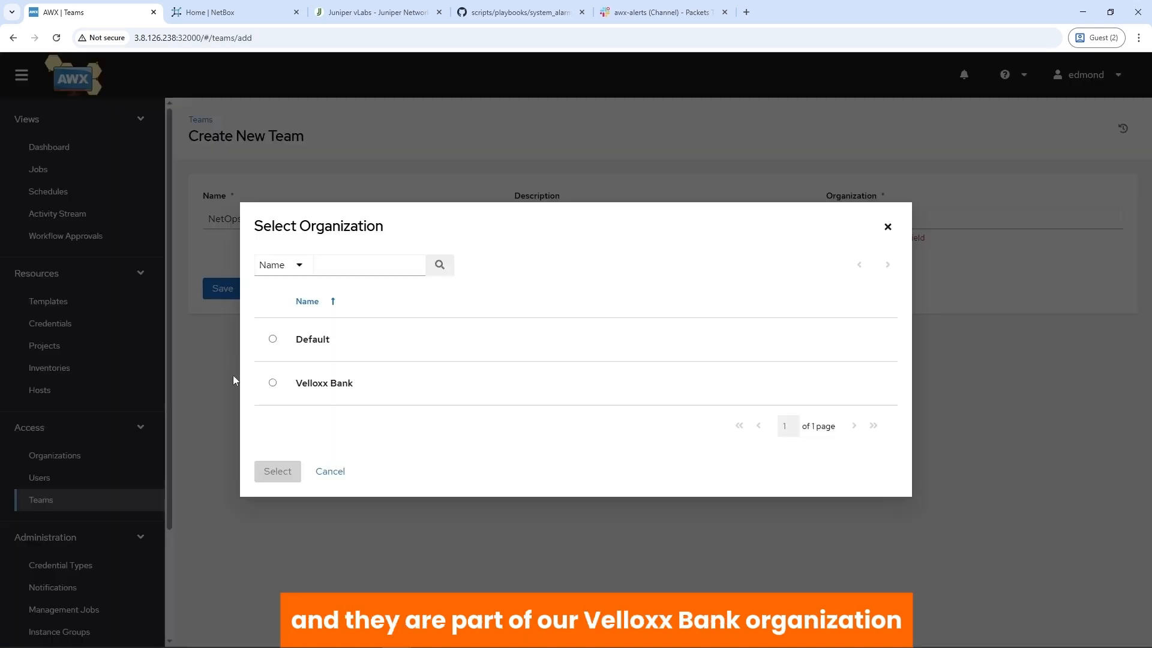
{"action": "left_click", "coordinate": [276, 386]}
{"action": "left_click", "coordinate": [279, 488]}
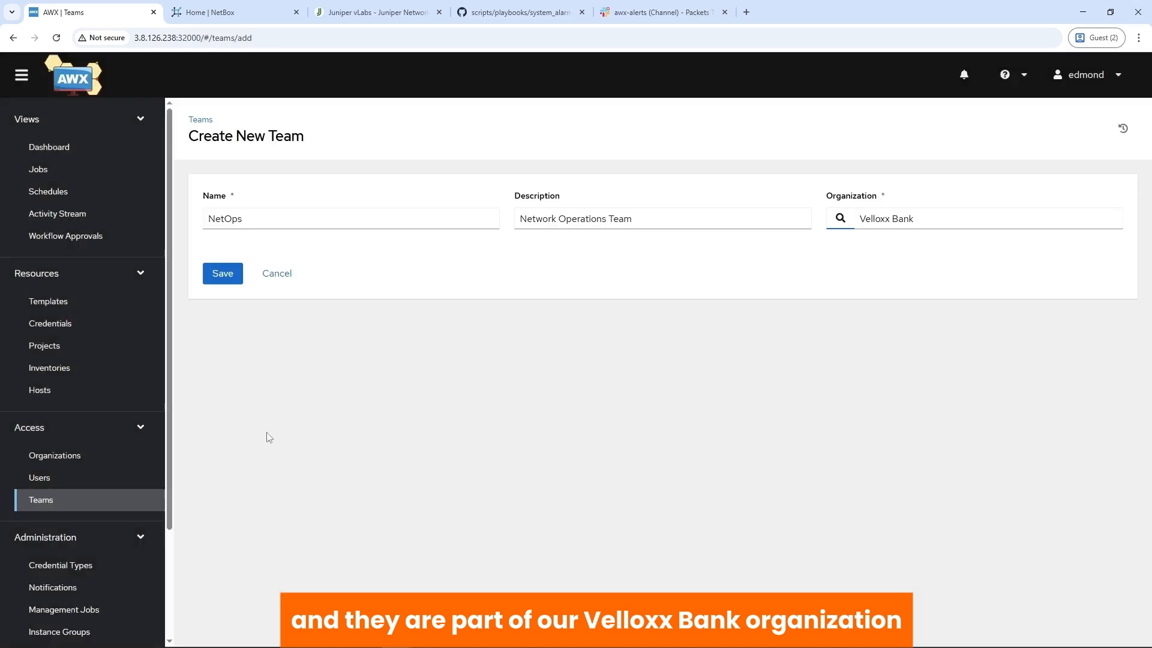
{"action": "left_click", "coordinate": [225, 280]}
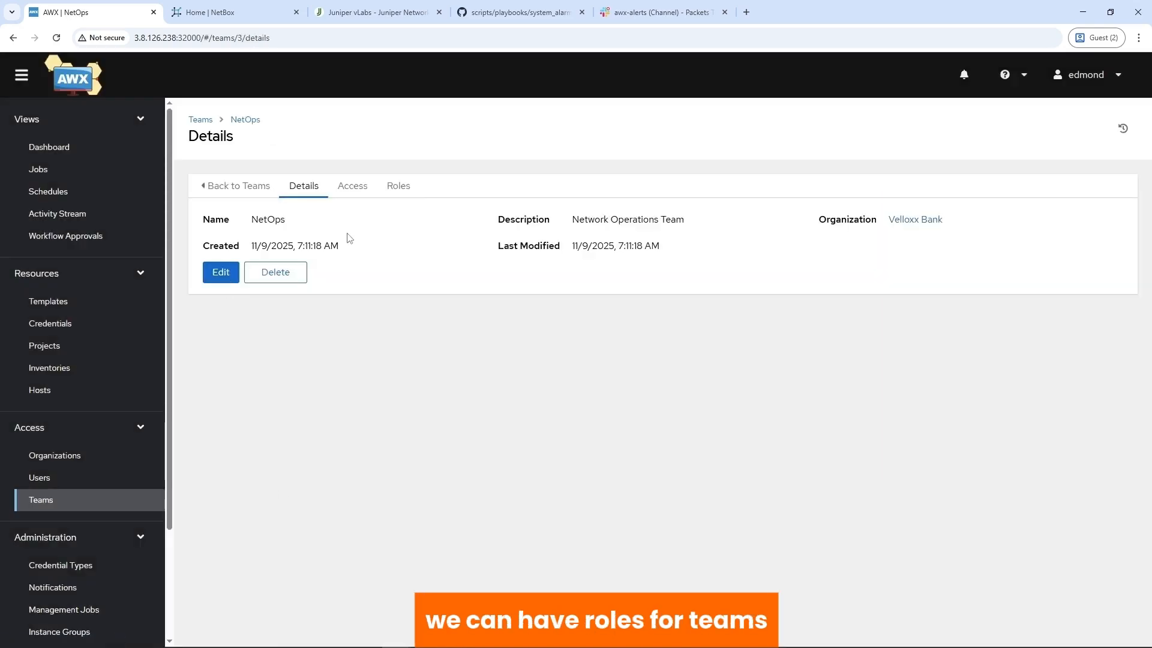
Step: Grant the NetOps team the Read role on the NetBox Inventory
{"action": "left_click", "coordinate": [396, 190]}
{"action": "left_click", "coordinate": [411, 220]}
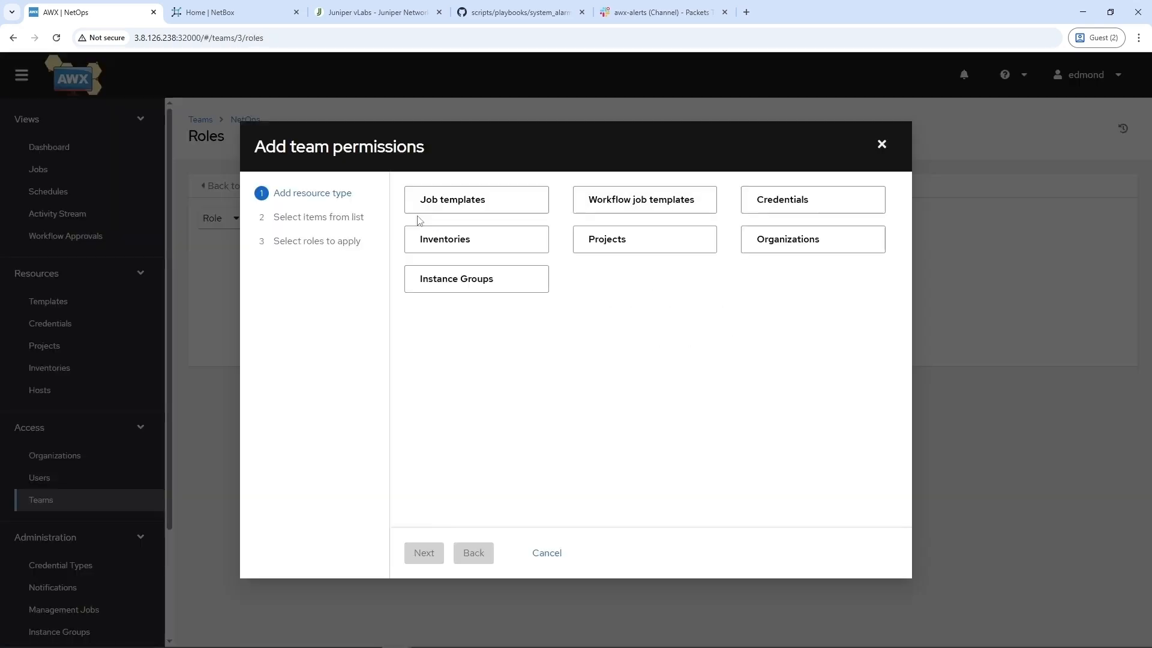
{"action": "left_click", "coordinate": [432, 244]}
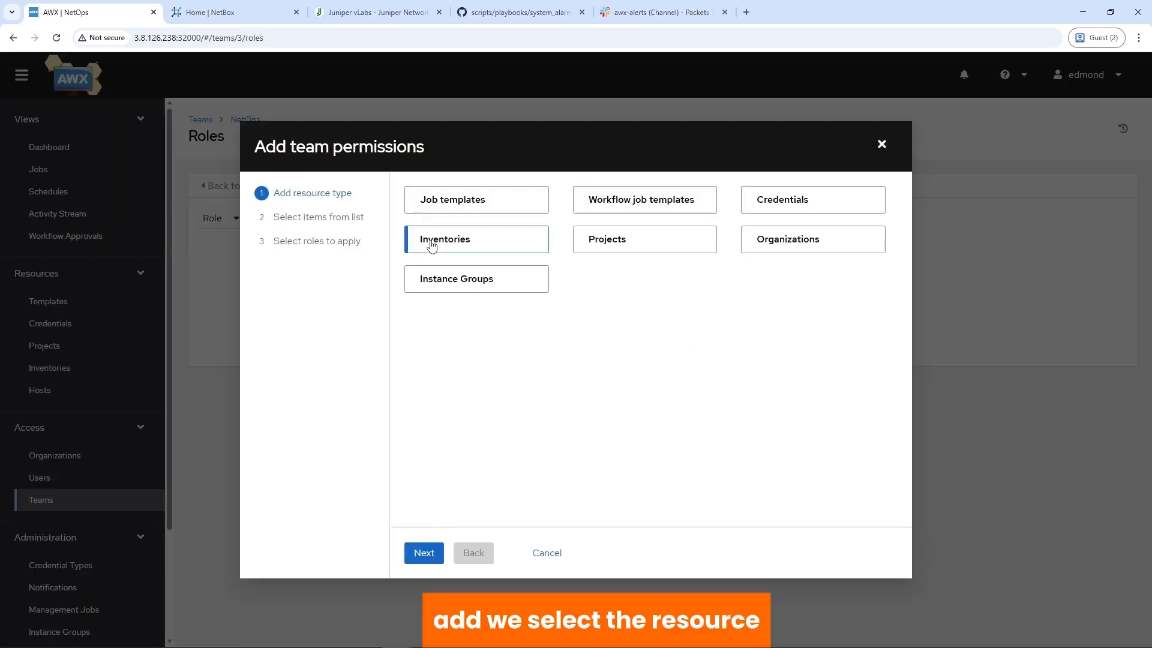
{"action": "left_click", "coordinate": [424, 554]}
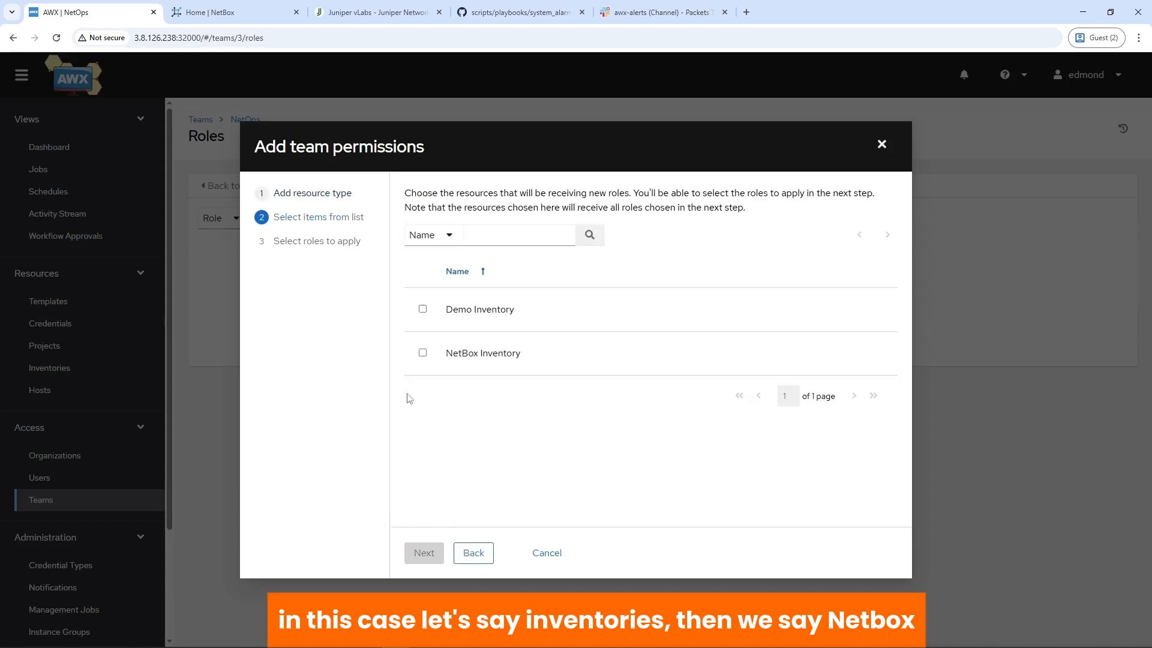
{"action": "left_click", "coordinate": [422, 354]}
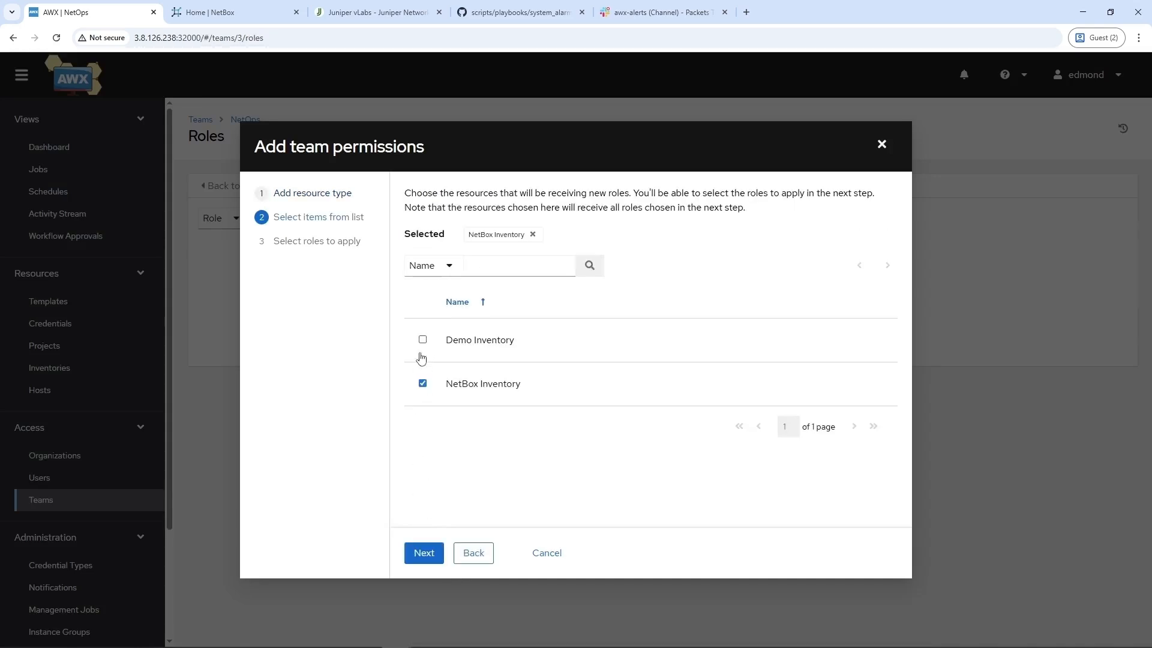
{"action": "left_click", "coordinate": [423, 554]}
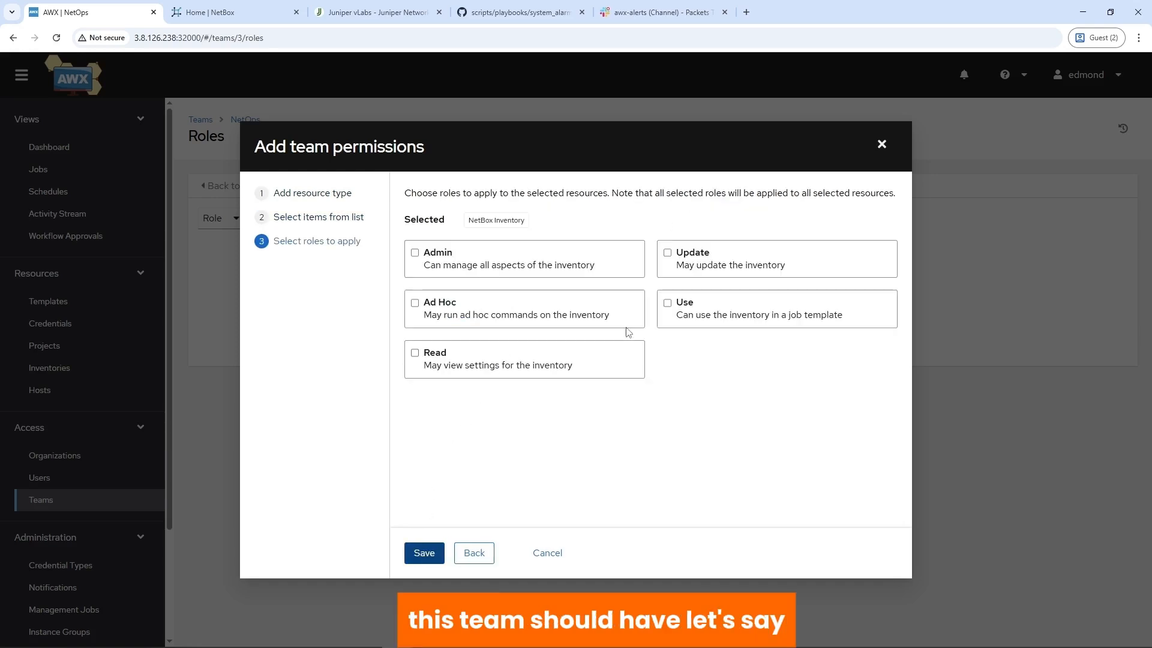
{"action": "left_click", "coordinate": [415, 353]}
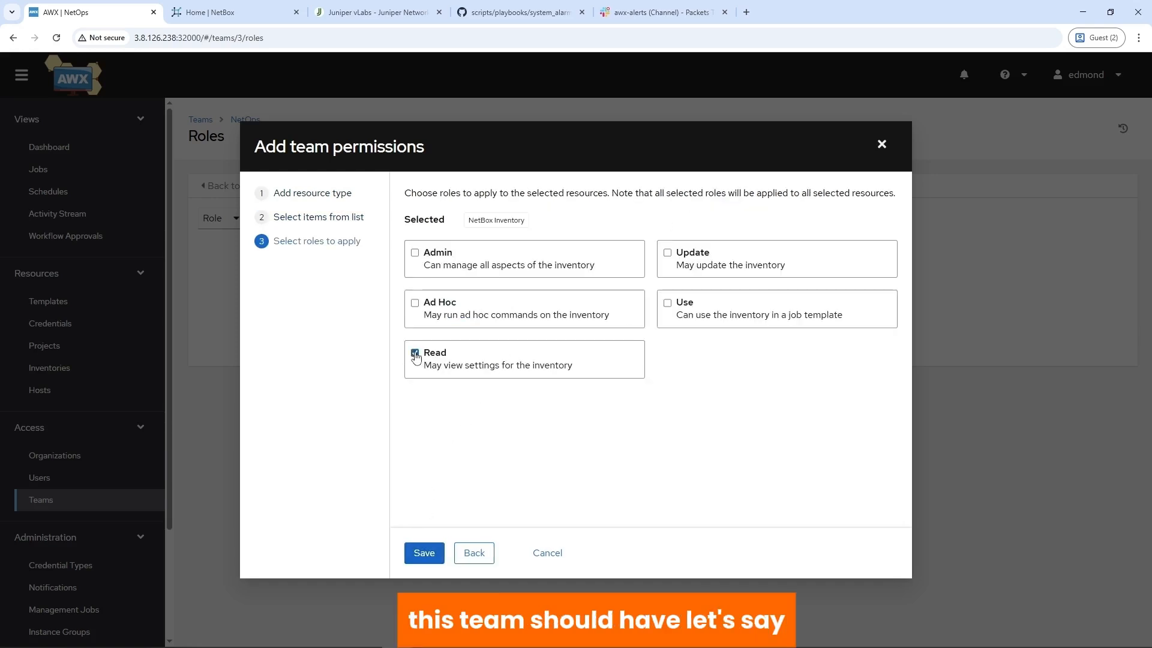
{"action": "left_click", "coordinate": [425, 555]}
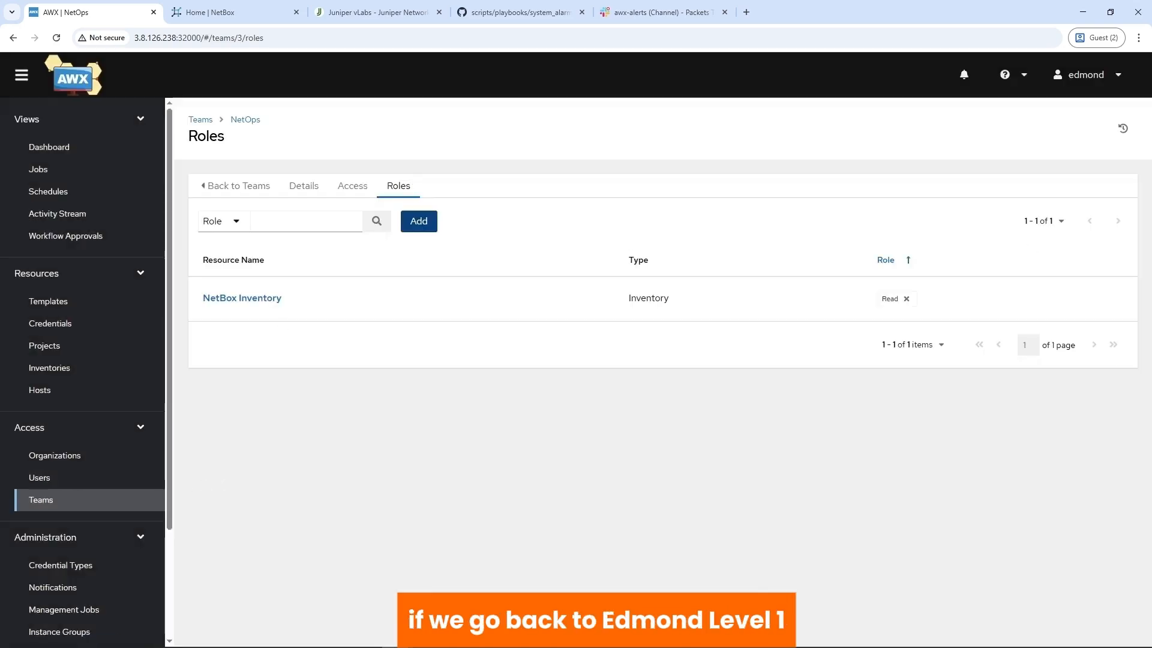
Step: Switch to the level 1 user's incognito session and check which inventories that user can see
{"action": "key", "text": "alt+Tab"}
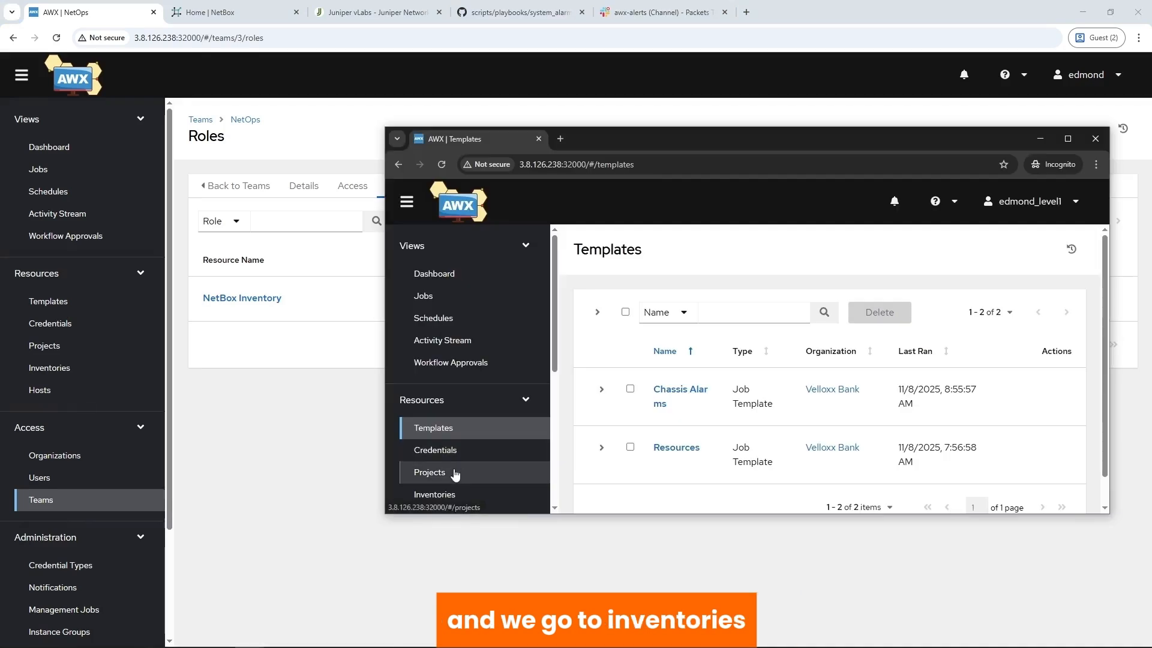
{"action": "scroll", "coordinate": [455, 468], "scroll_direction": "down", "scroll_amount": 1}
{"action": "left_click", "coordinate": [445, 436]}
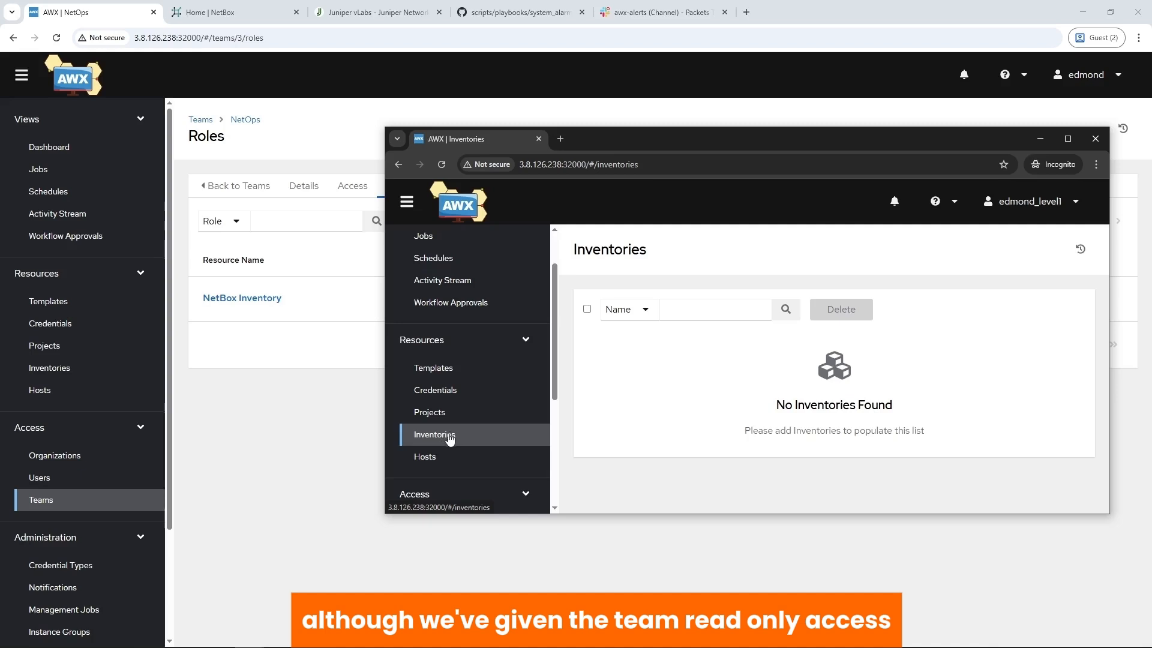
Step: In the administrator session, associate the level 1 user with the NetOps team, and recheck the inventories in that user's session
{"action": "left_click", "coordinate": [108, 483]}
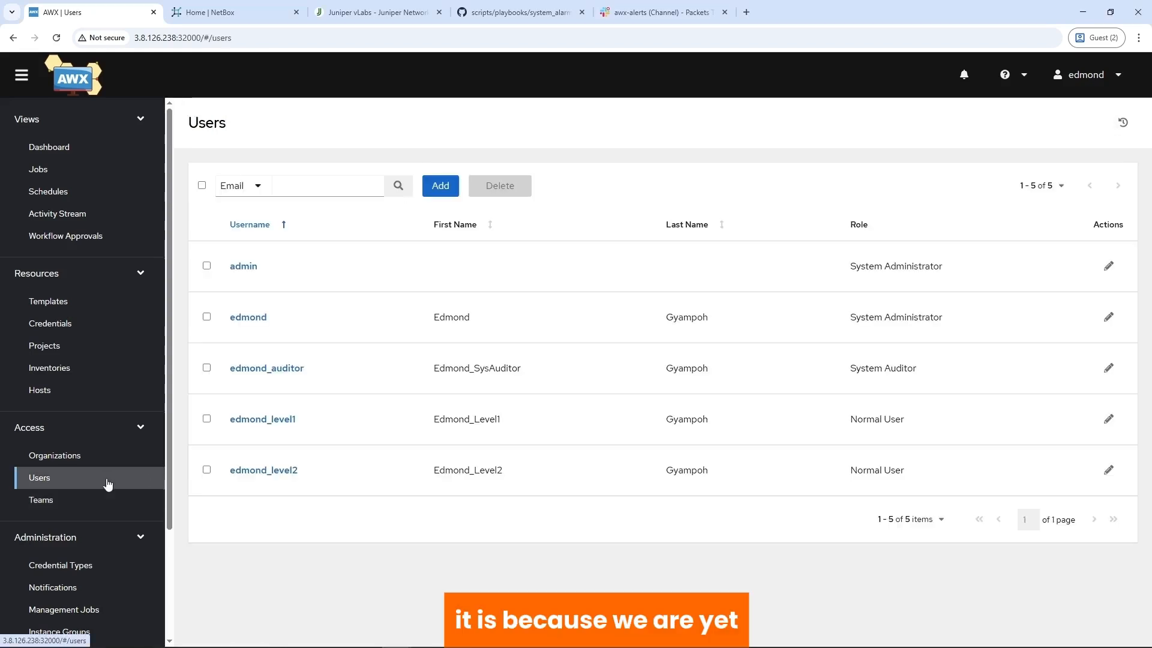
{"action": "left_click", "coordinate": [278, 421]}
{"action": "left_click", "coordinate": [429, 190]}
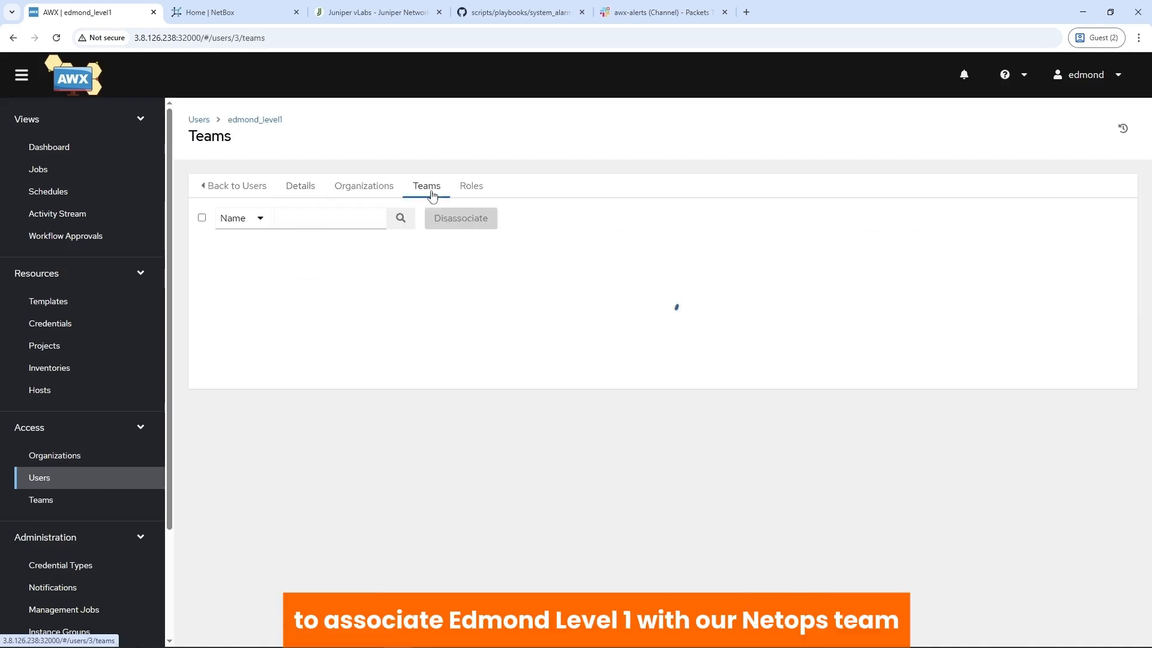
{"action": "left_click", "coordinate": [450, 222]}
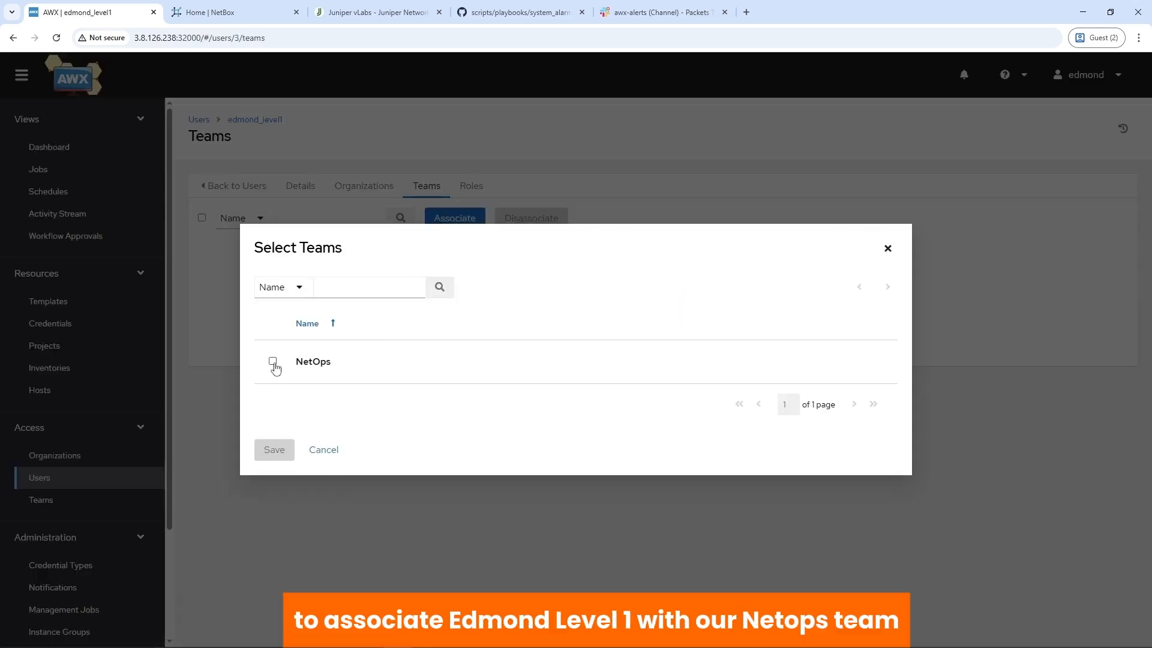
{"action": "left_click", "coordinate": [273, 363]}
{"action": "left_click", "coordinate": [287, 471]}
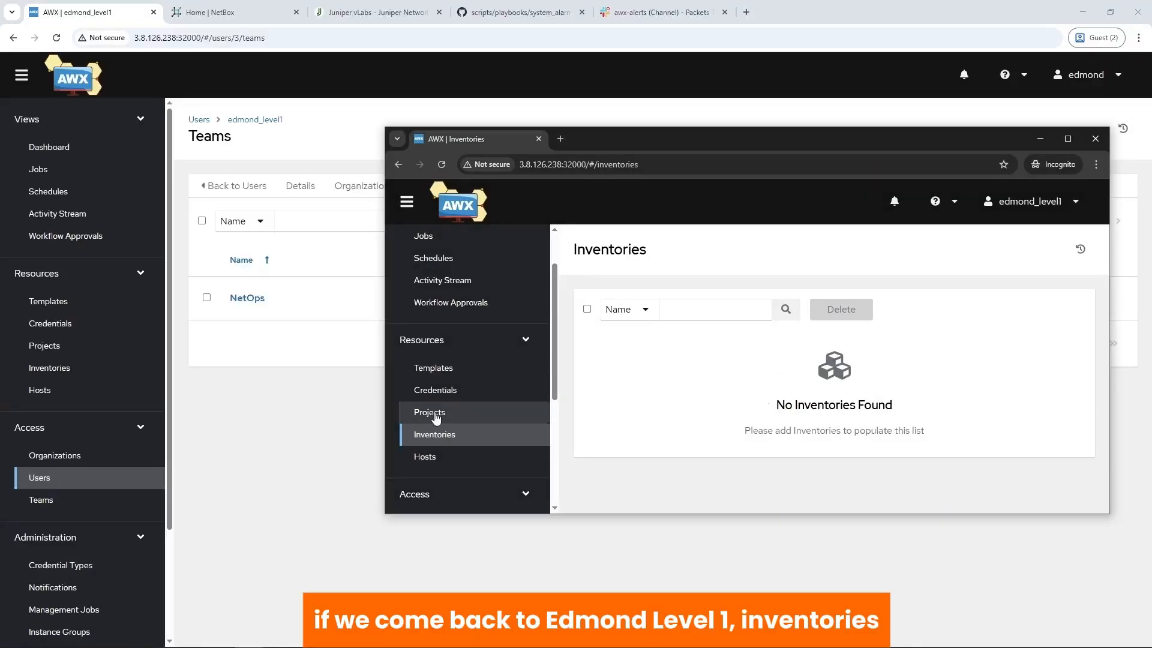
{"action": "left_click", "coordinate": [433, 412]}
{"action": "left_click", "coordinate": [441, 432]}
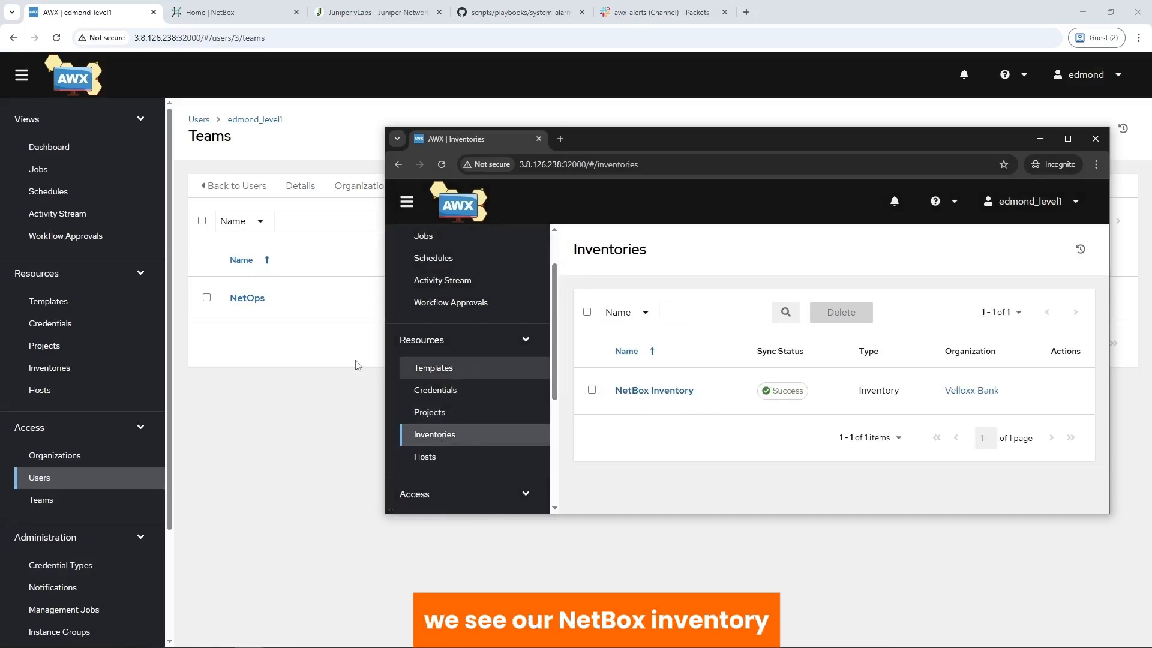
Step: Associate the level 2 user with the NetOps team from the administrator session
{"action": "left_click", "coordinate": [94, 480]}
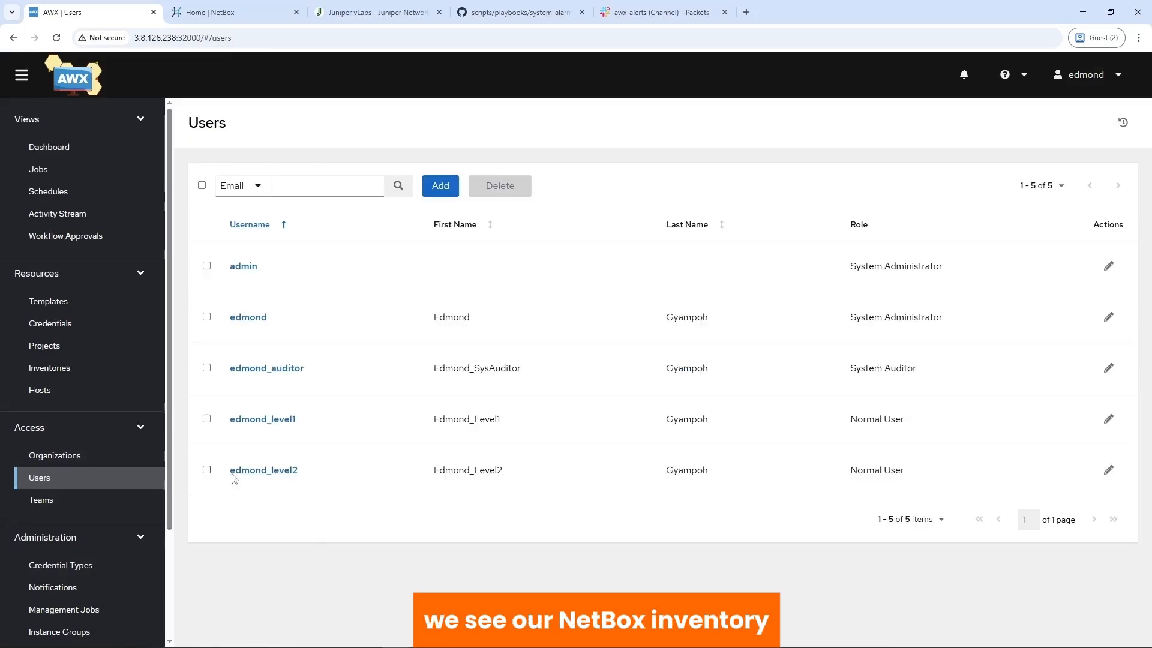
{"action": "left_click", "coordinate": [274, 474]}
{"action": "left_click", "coordinate": [426, 186]}
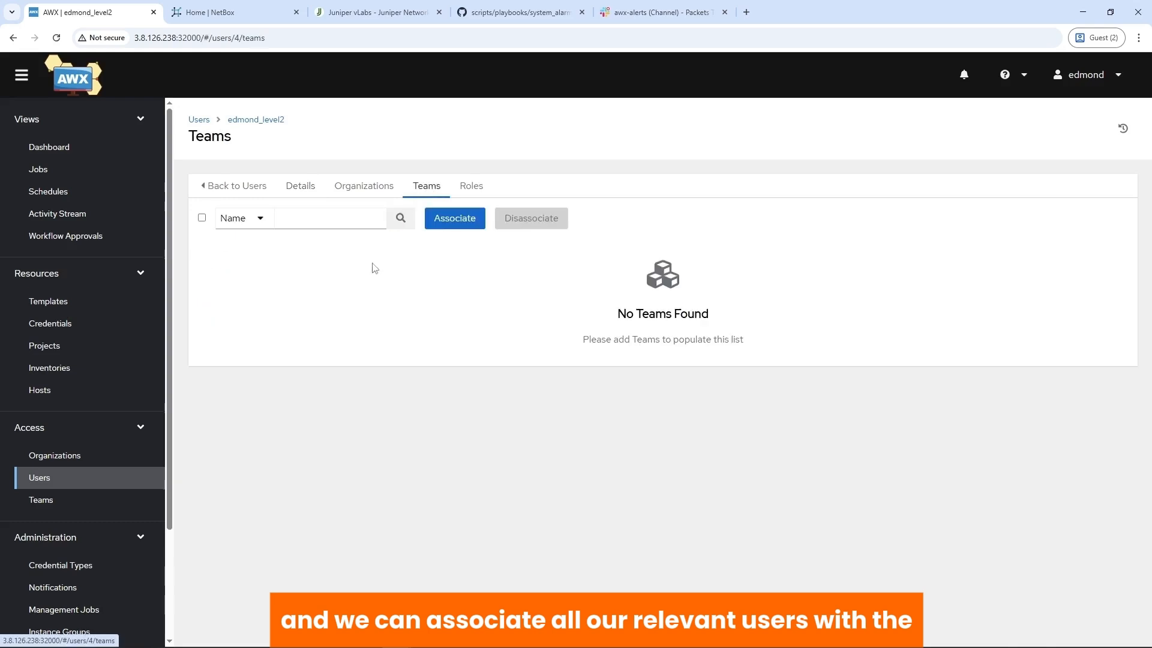
{"action": "left_click", "coordinate": [454, 222]}
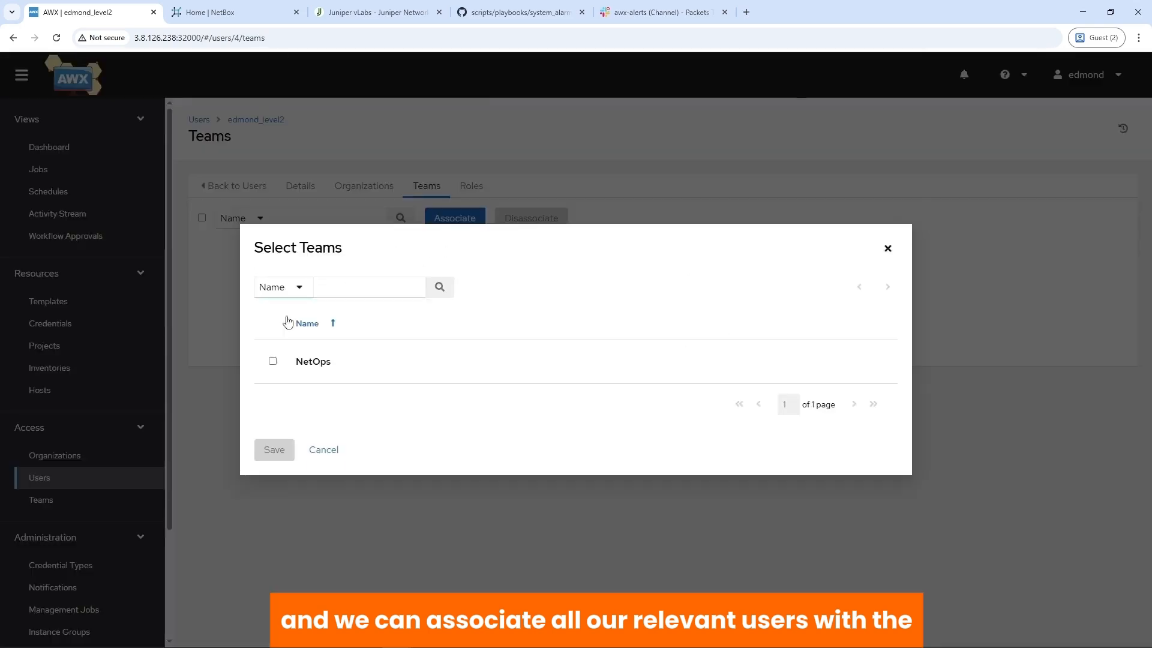
{"action": "left_click", "coordinate": [273, 362]}
{"action": "left_click", "coordinate": [271, 465]}
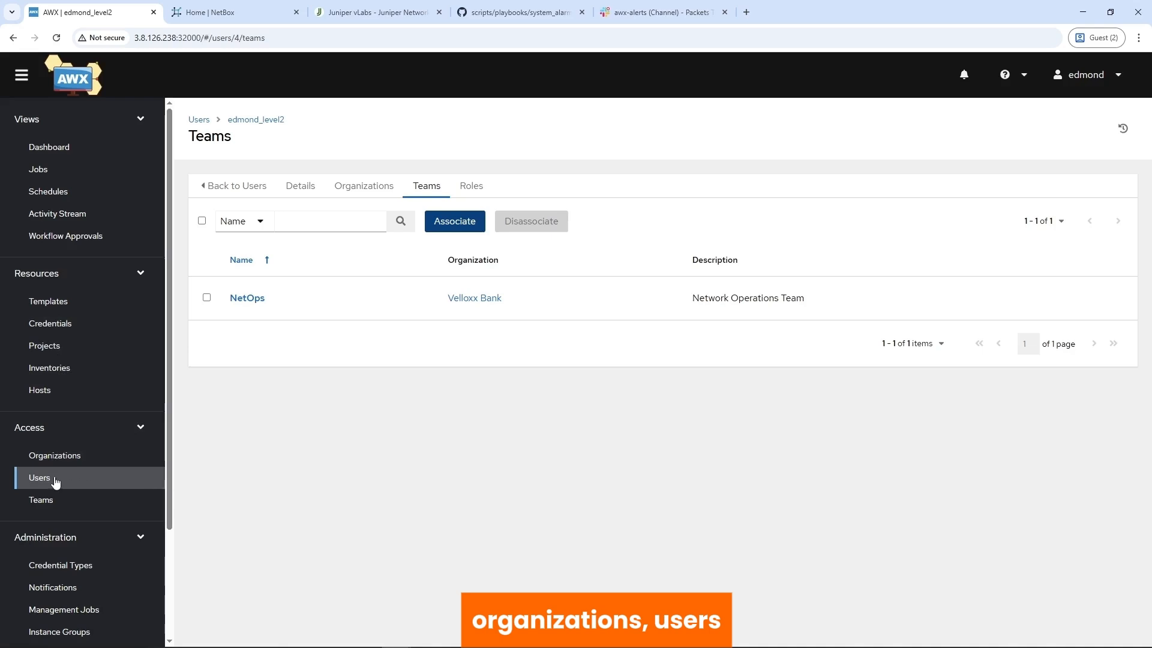
Step: Review the administration options, the job executions, the schedules and the activity stream
{"action": "scroll", "coordinate": [82, 486], "scroll_direction": "down", "scroll_amount": 2}
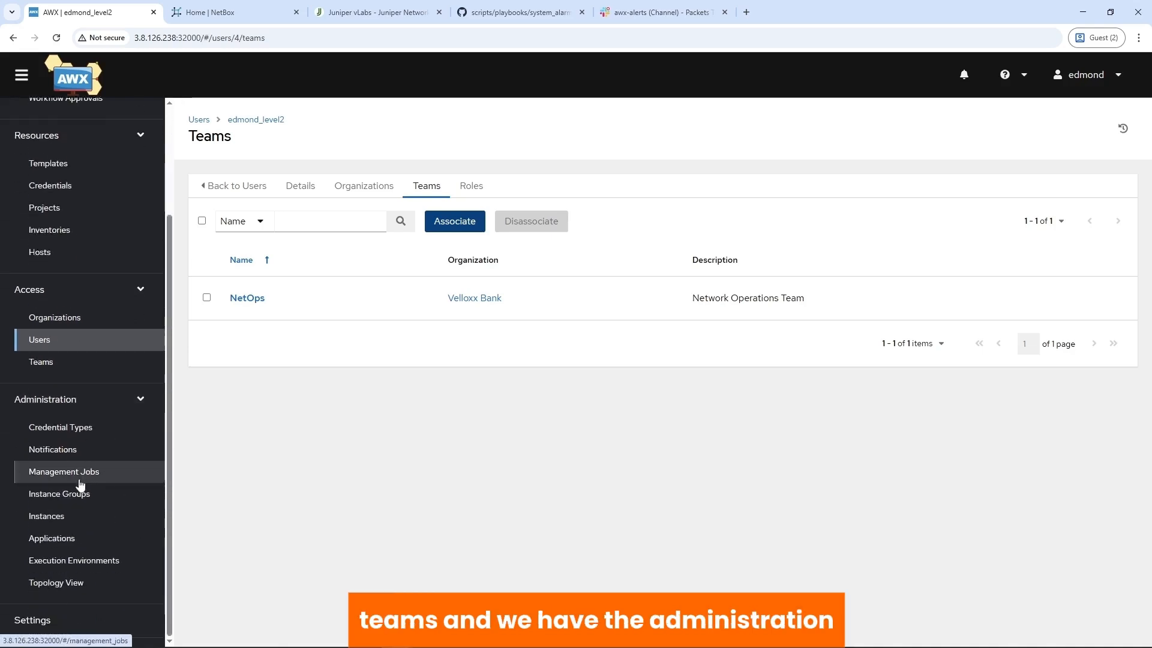
{"action": "scroll", "coordinate": [79, 486], "scroll_direction": "up", "scroll_amount": 2}
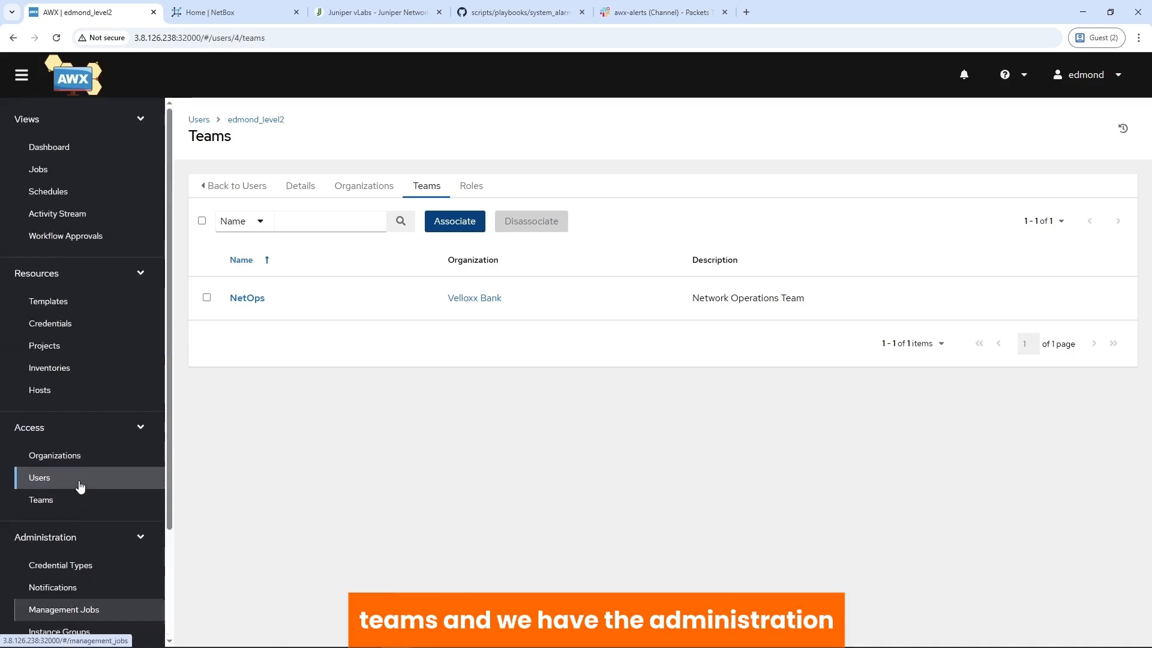
{"action": "left_click", "coordinate": [53, 157]}
{"action": "left_click", "coordinate": [40, 169]}
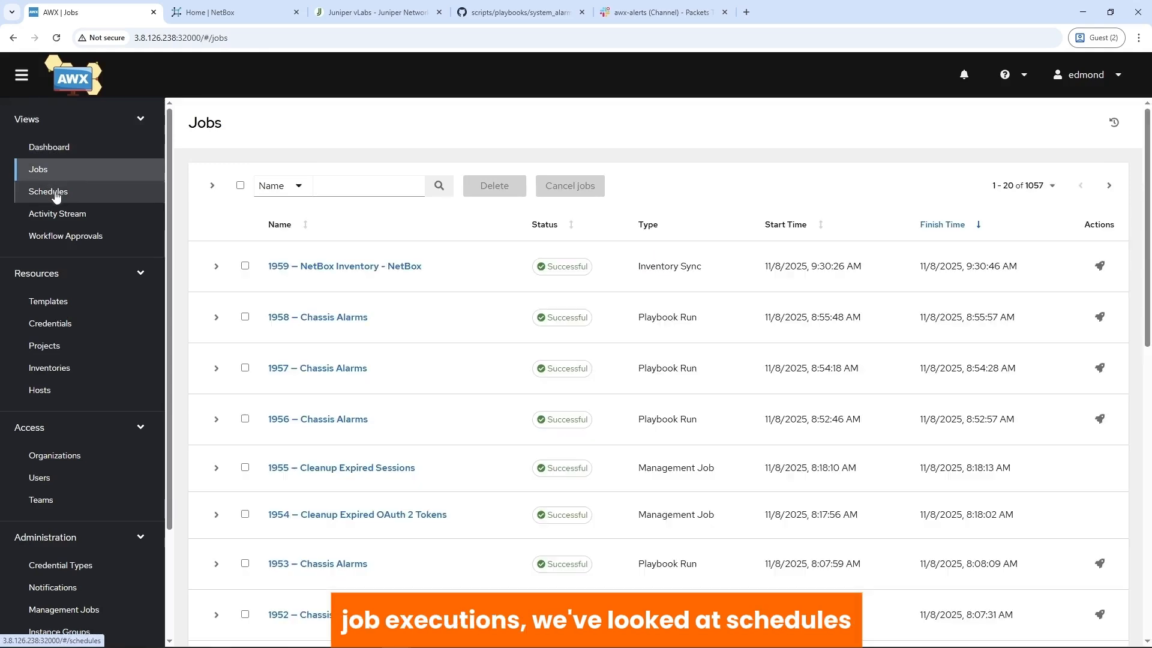
{"action": "left_click", "coordinate": [57, 197]}
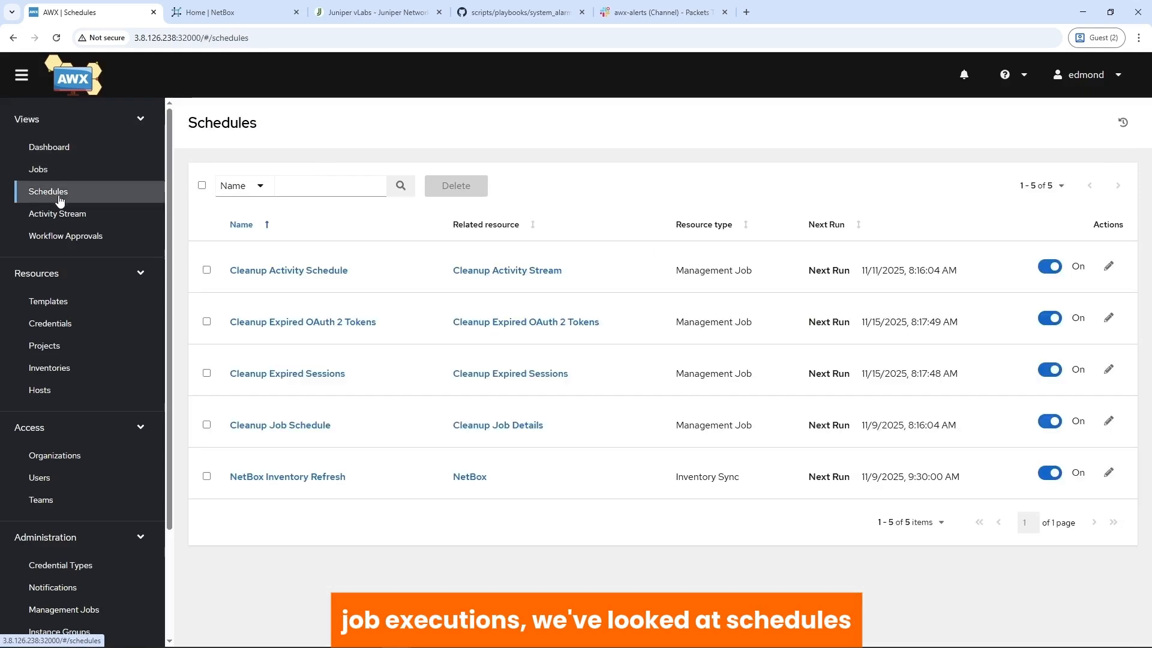
{"action": "left_click", "coordinate": [70, 226]}
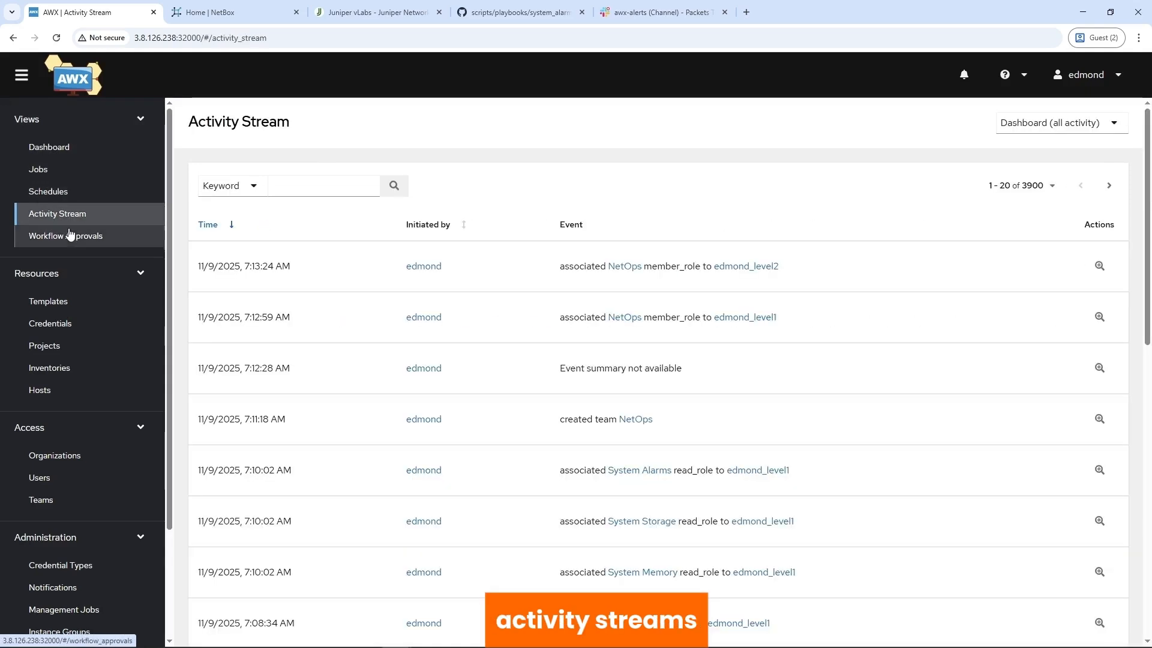